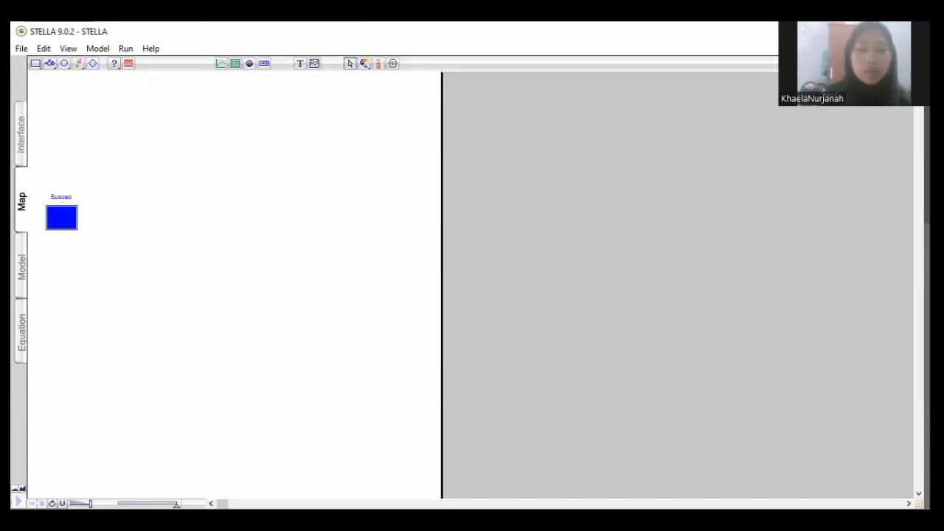
- Finish naming the stock Susceptible
text(ble)
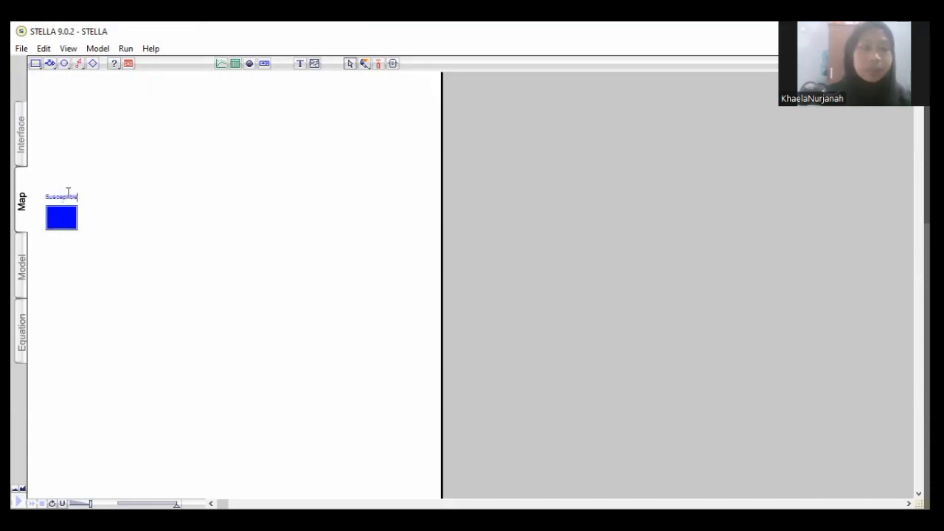
click(122, 213)
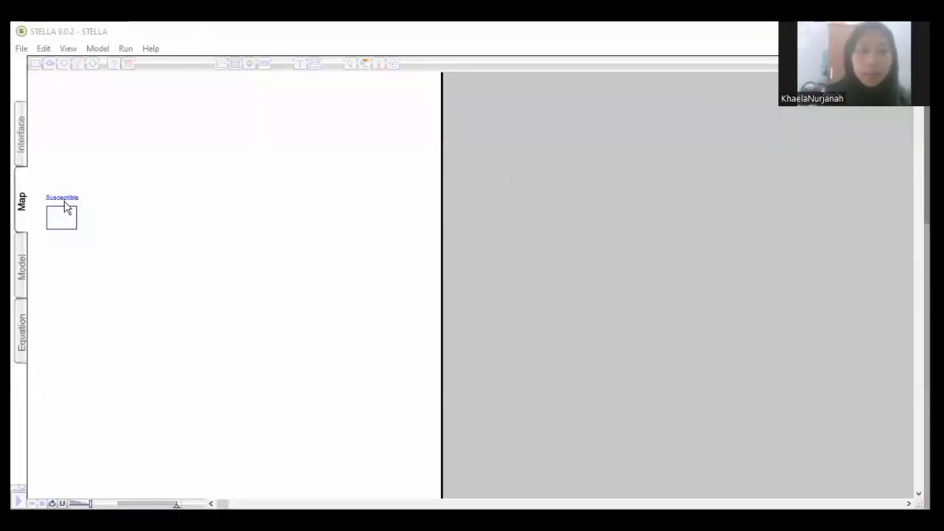
click(65, 212)
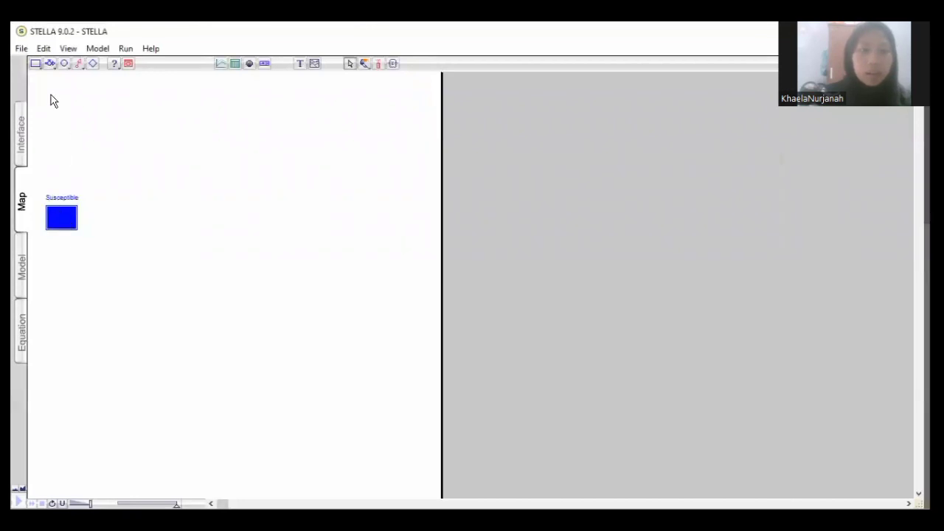
- Draw a horizontal flow beside the Susceptible stock and attach its starting cloud to that stock as an outflow
click(50, 65)
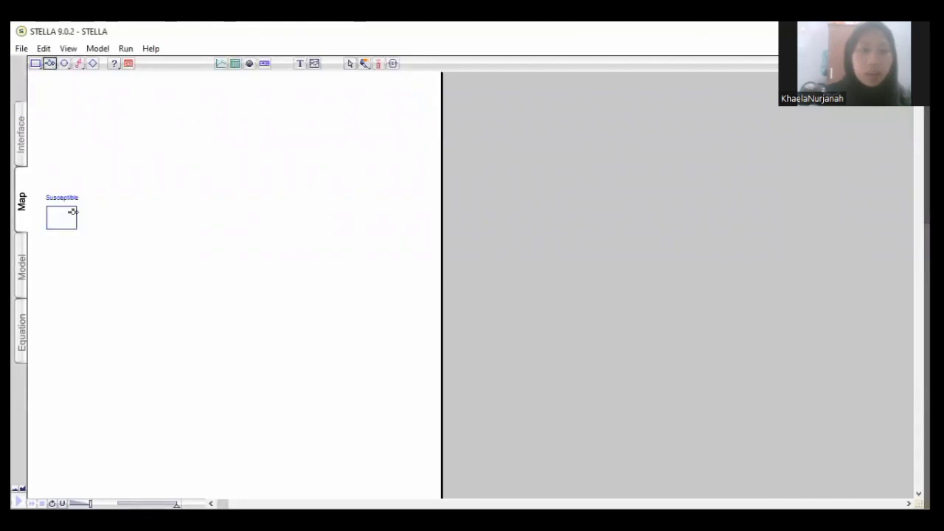
drag(81, 214, 140, 215)
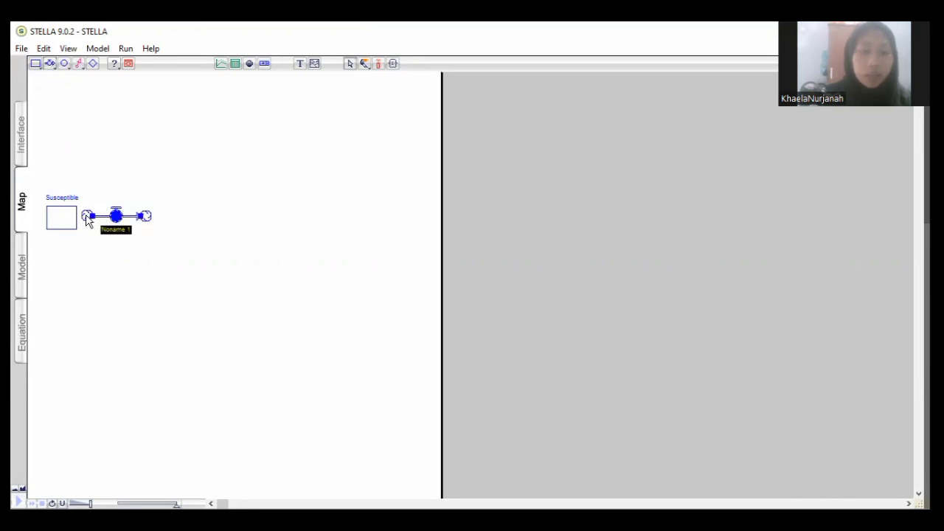
click(87, 217)
mouse_move(87, 217)
mouse_down()
mouse_move(70, 217)
mouse_move(81, 219)
mouse_up()
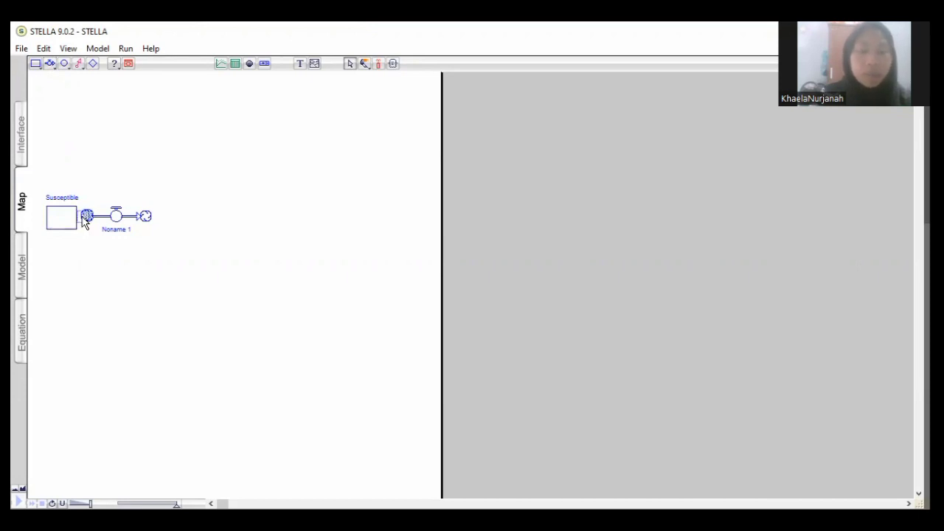
drag(83, 222, 65, 224)
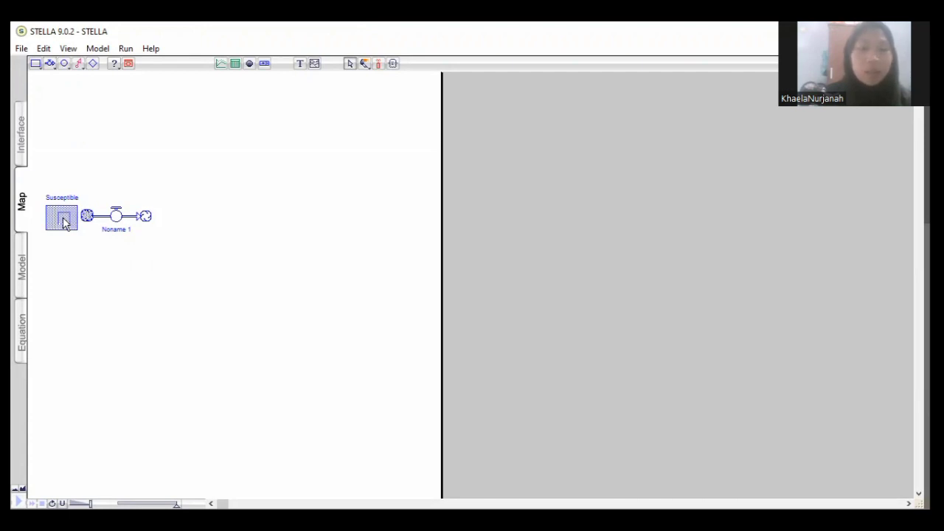
drag(65, 224, 63, 222)
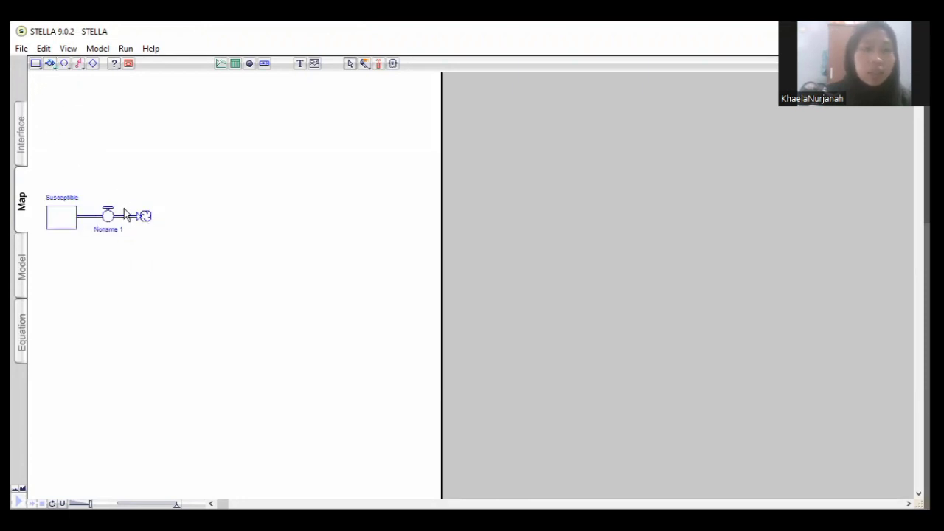
- Place a second stock on the cloud ending the Susceptible outflow, connect the flow to it, and name the stock Infectious
click(49, 63)
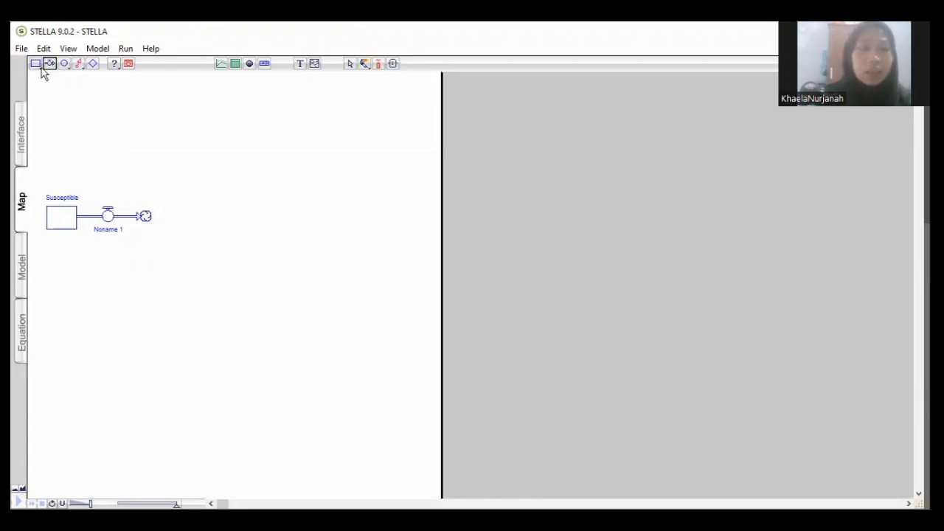
click(36, 64)
click(144, 203)
mouse_move(145, 218)
mouse_down()
mouse_move(157, 231)
mouse_move(154, 203)
mouse_move(145, 216)
mouse_up()
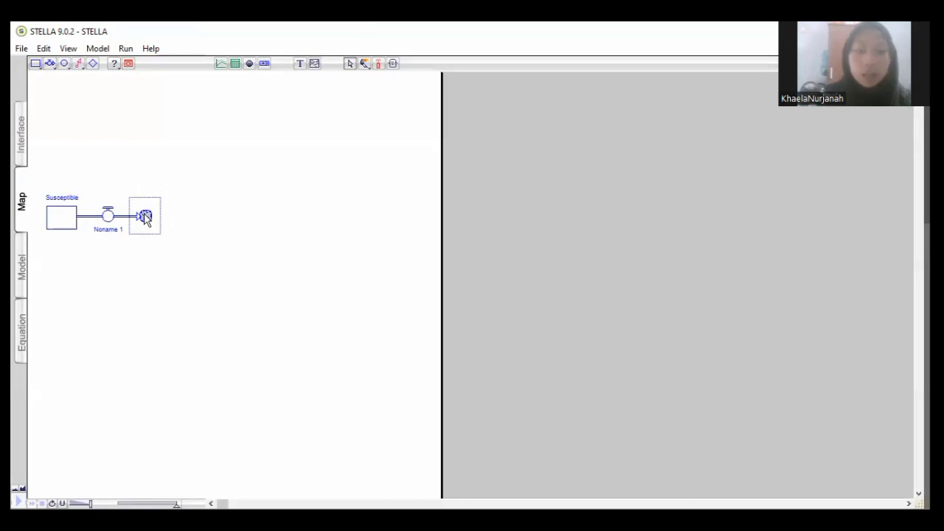
drag(145, 216, 146, 215)
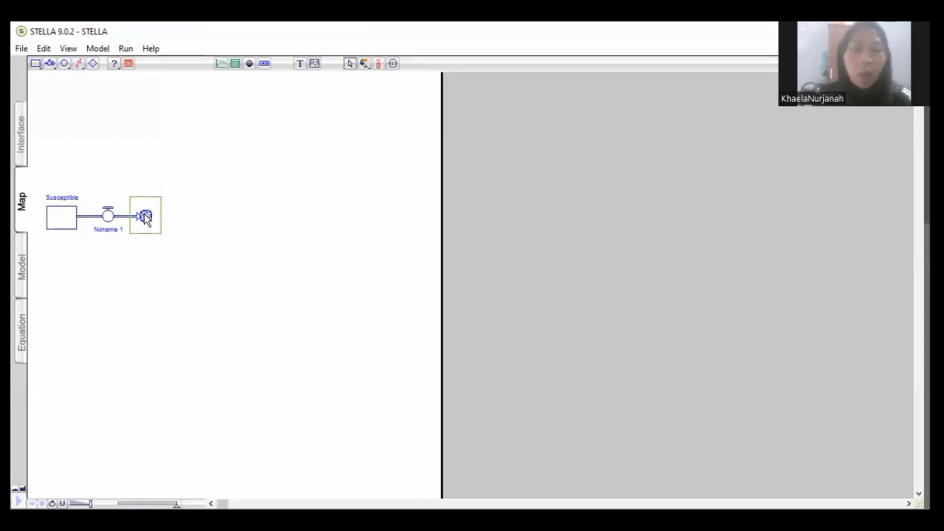
drag(145, 216, 146, 220)
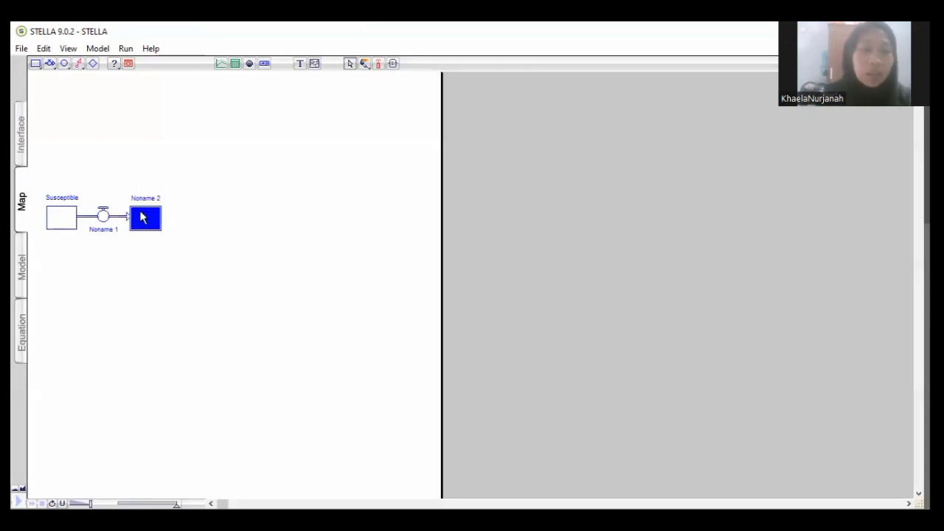
click(155, 197)
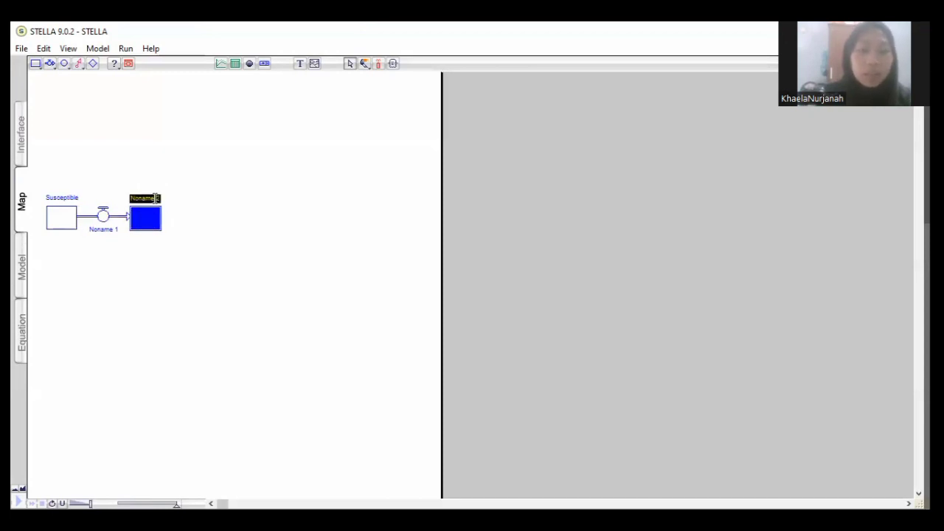
text(Infectious)
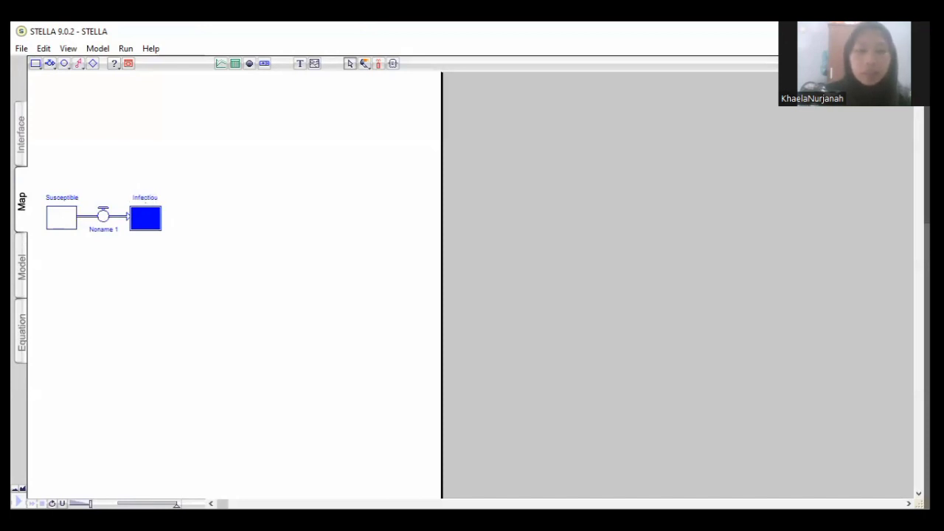
- Rename the flow between Susceptible and Infectious as "Sick per day"
click(109, 229)
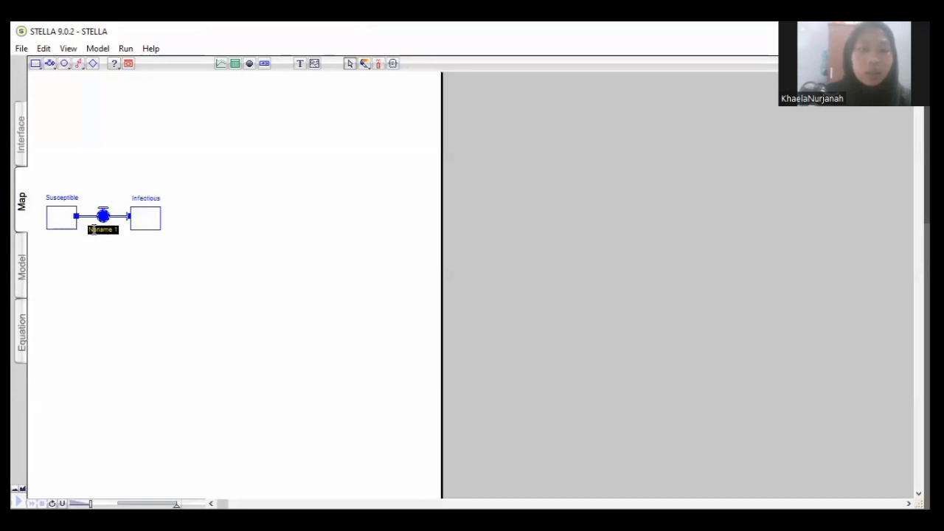
text(Sick)
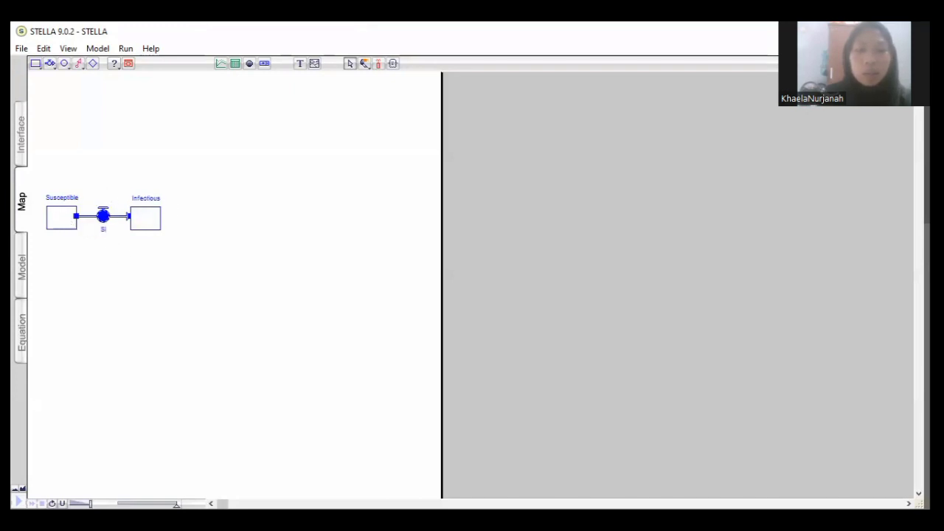
text( perd)
key(BackSpace)
key(BackSpace)
text(day)
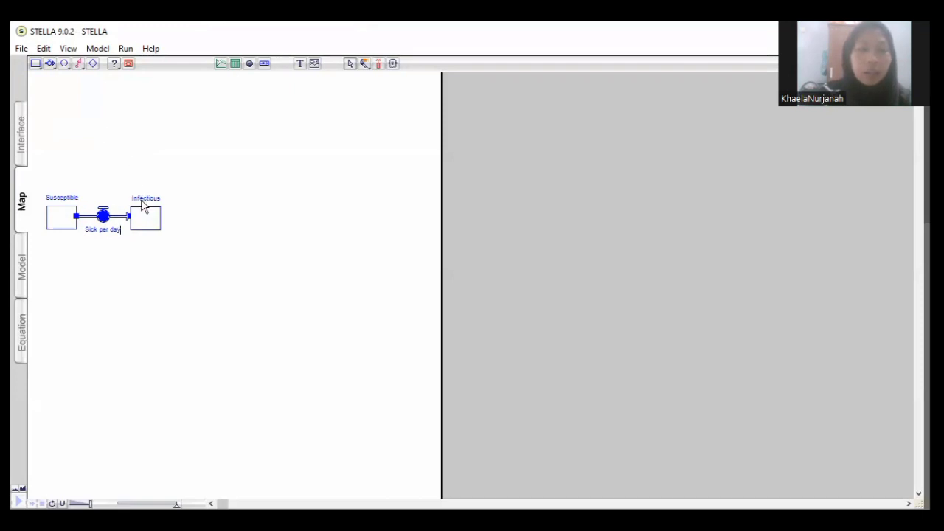
- Draw a bent flow from Infectious up and to the right, and place a new stock connected to its end
click(49, 64)
drag(147, 208, 208, 144)
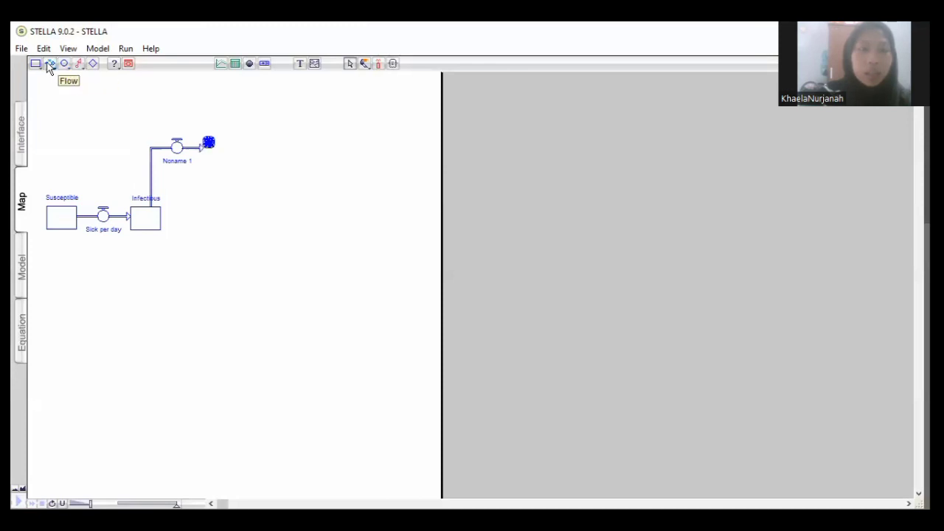
click(36, 65)
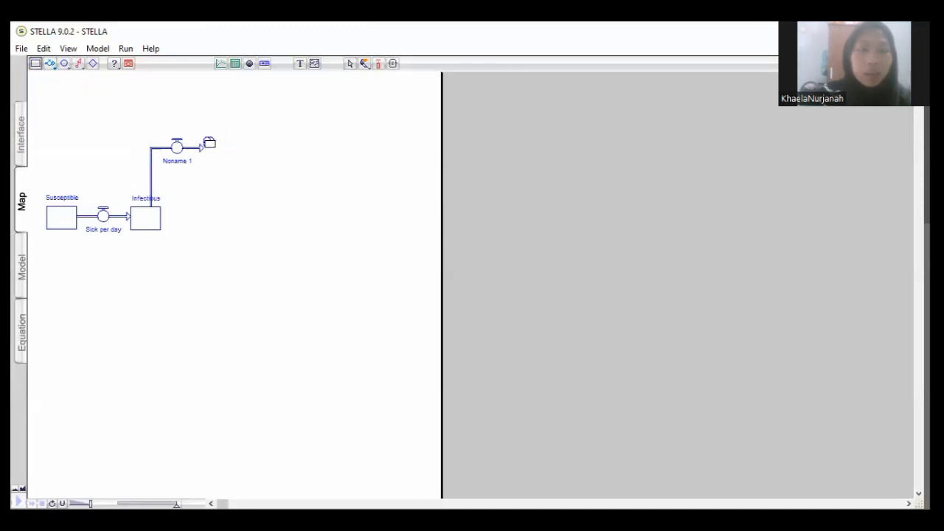
click(210, 143)
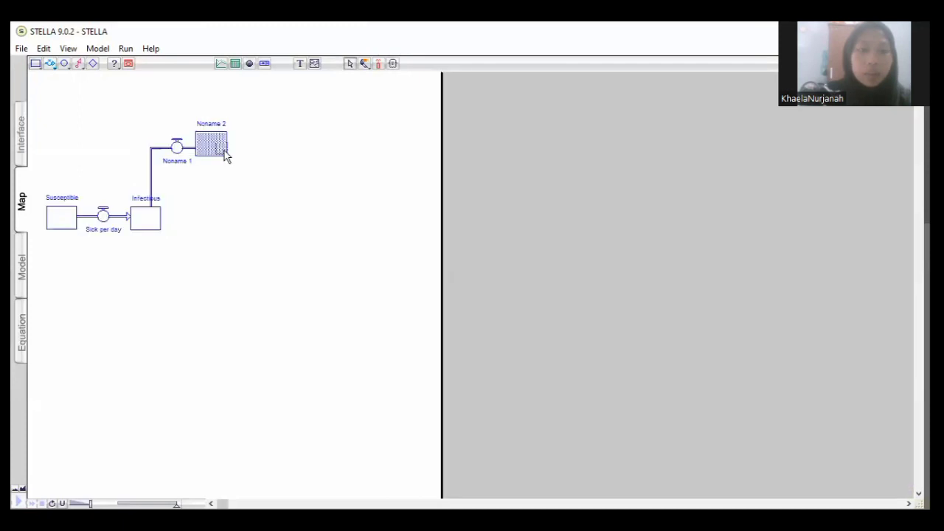
drag(224, 150, 217, 156)
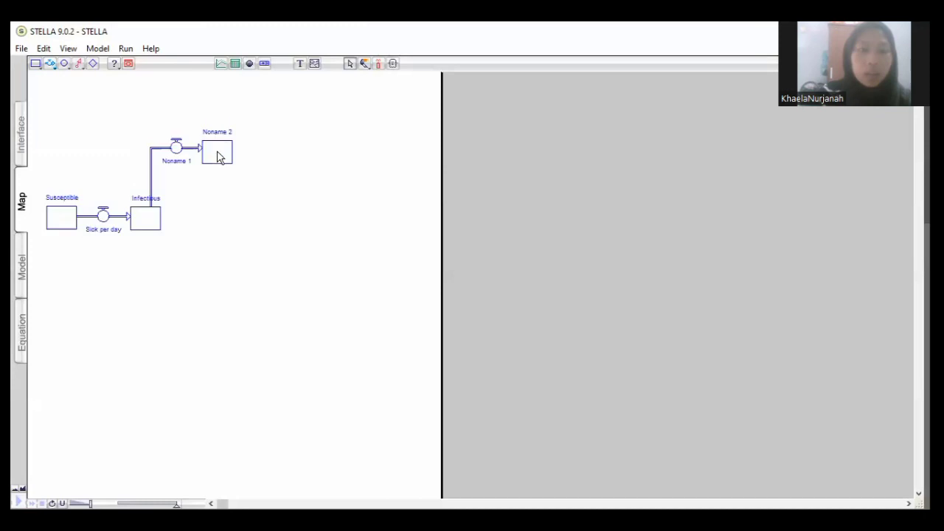
click(218, 153)
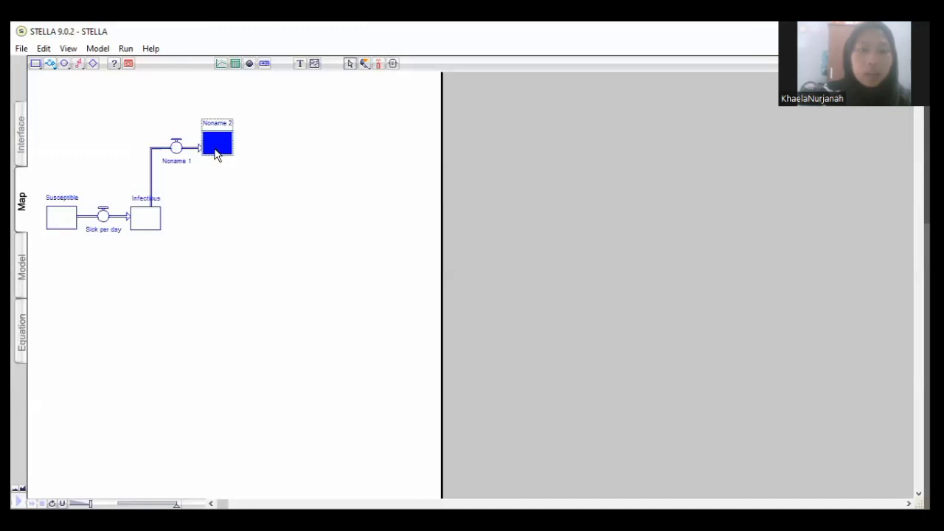
drag(218, 157, 215, 155)
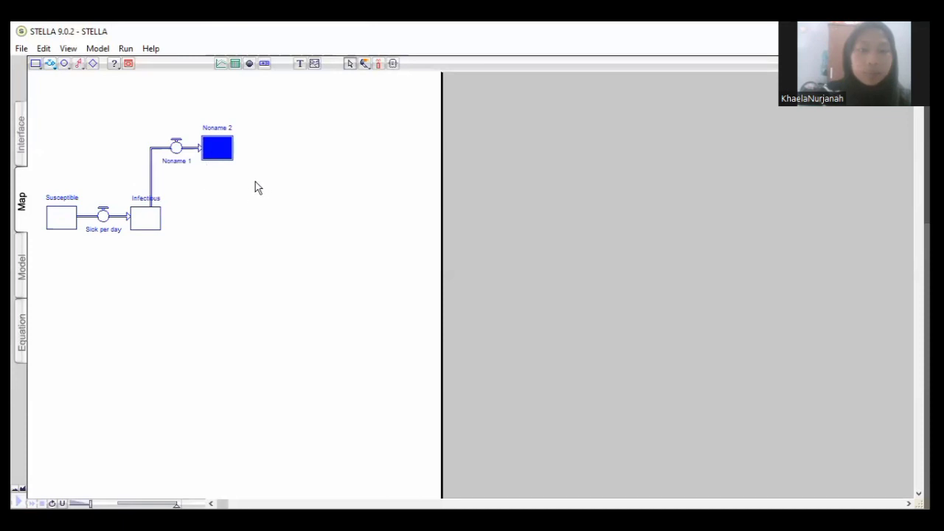
- Rename the upper flow leaving Infectious as "Daily recoveries"
double_click(181, 162)
text(Daily recoveries)
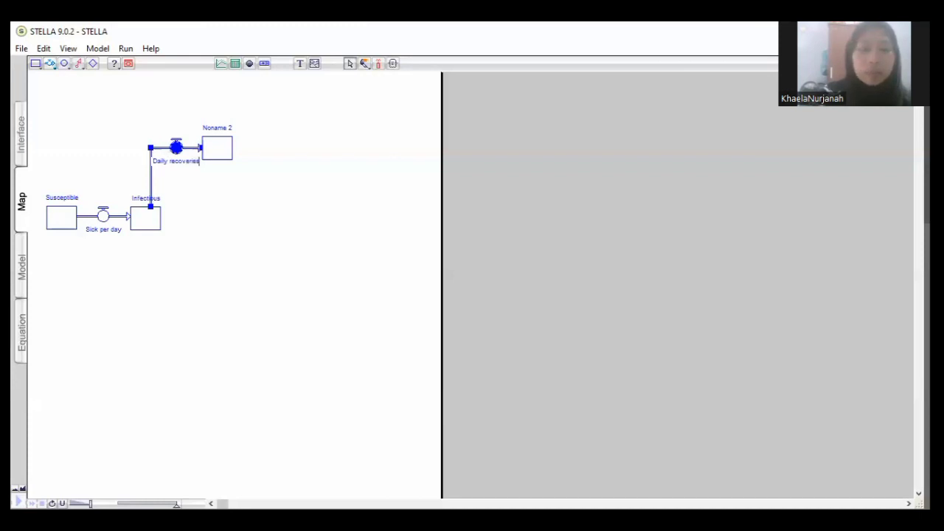
click(224, 182)
- Name the stock at the end of the Daily recoveries flow Recovered
click(220, 129)
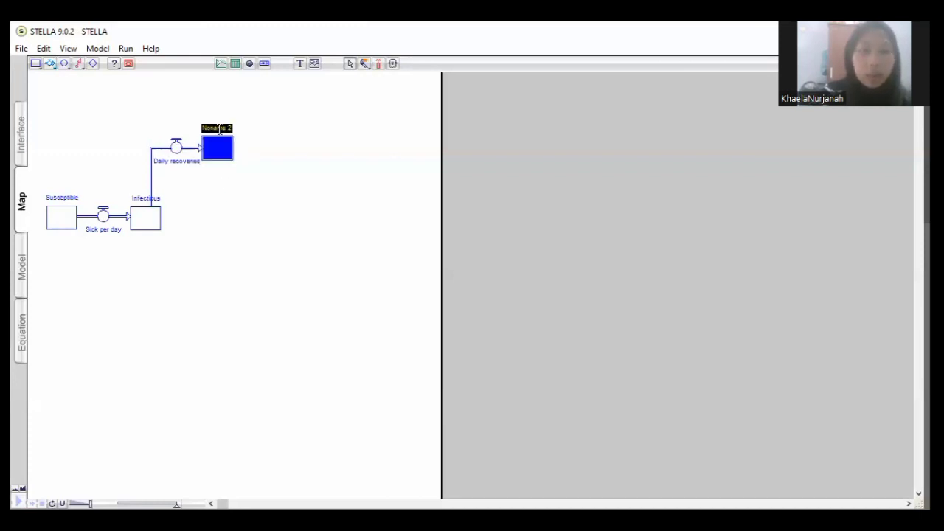
drag(232, 127, 206, 128)
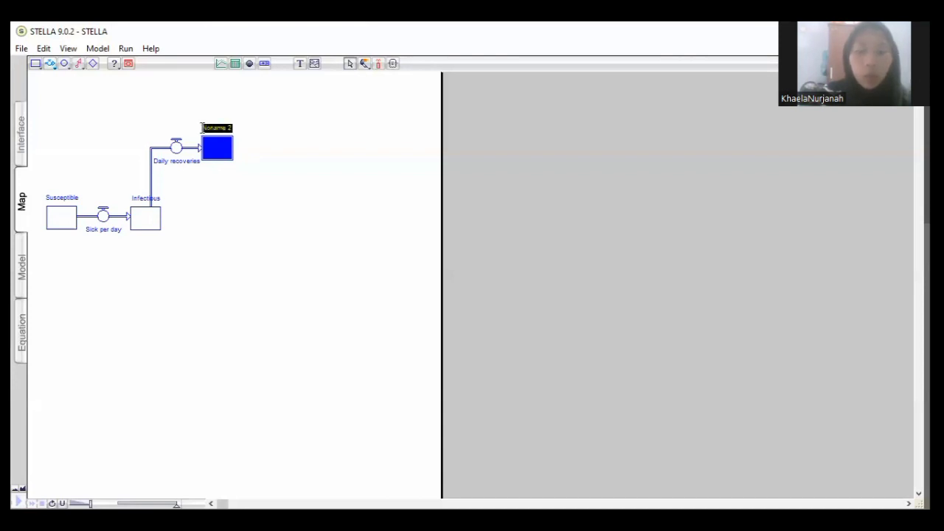
text(R)
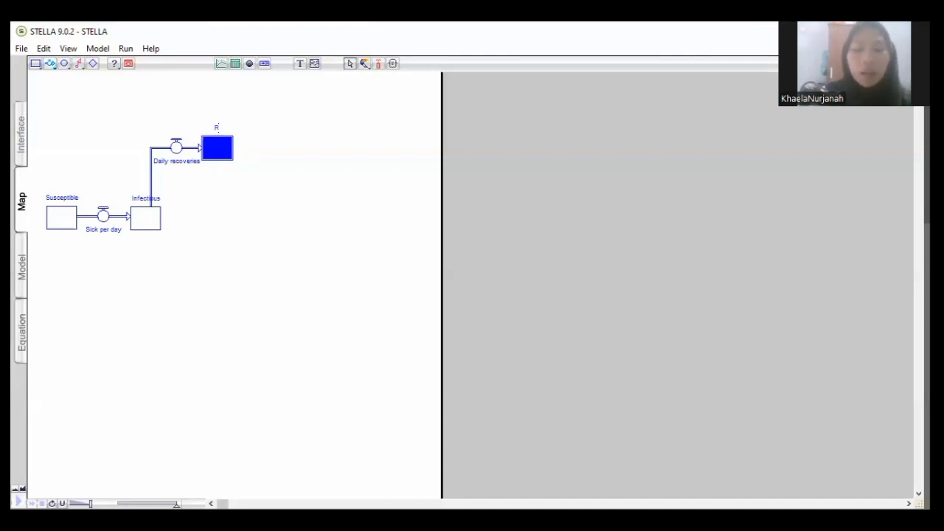
text(ecovered)
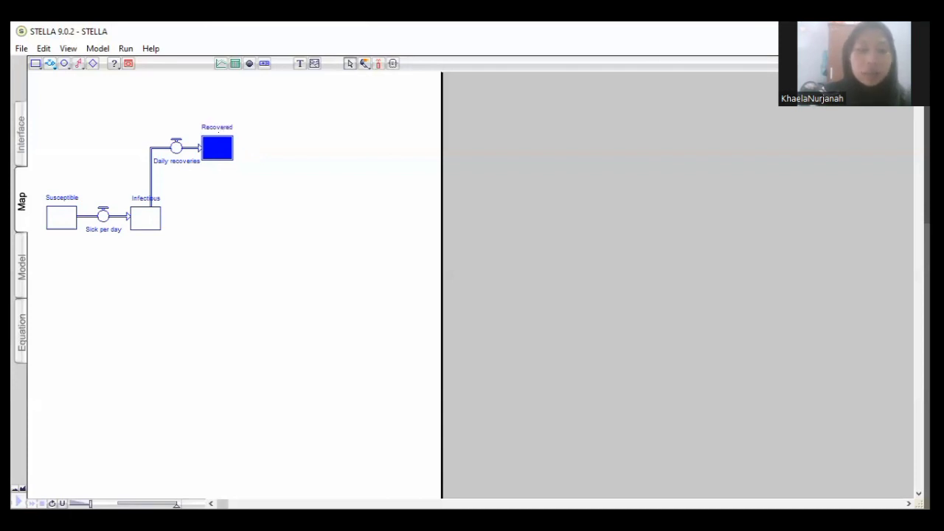
click(198, 223)
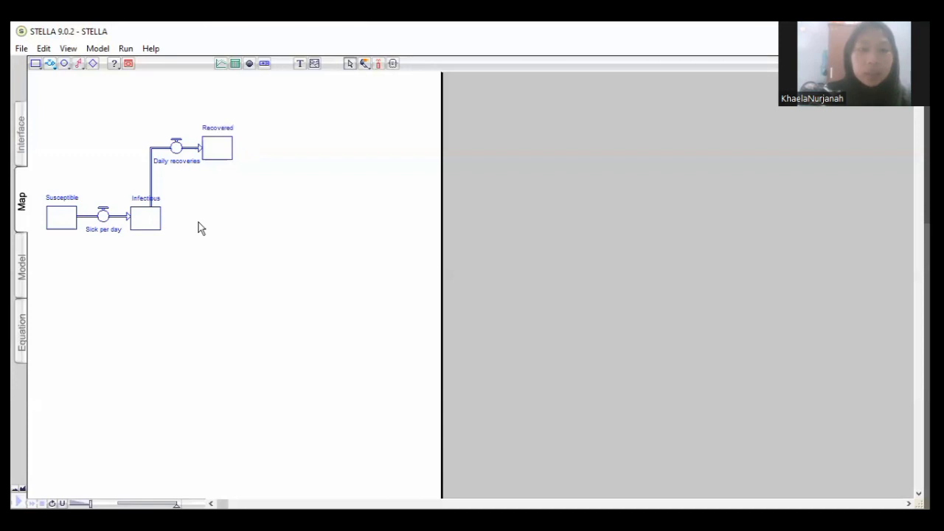
- Shift the start of the Daily recoveries flow to the middle of the Infectious stock's upper edge
click(176, 150)
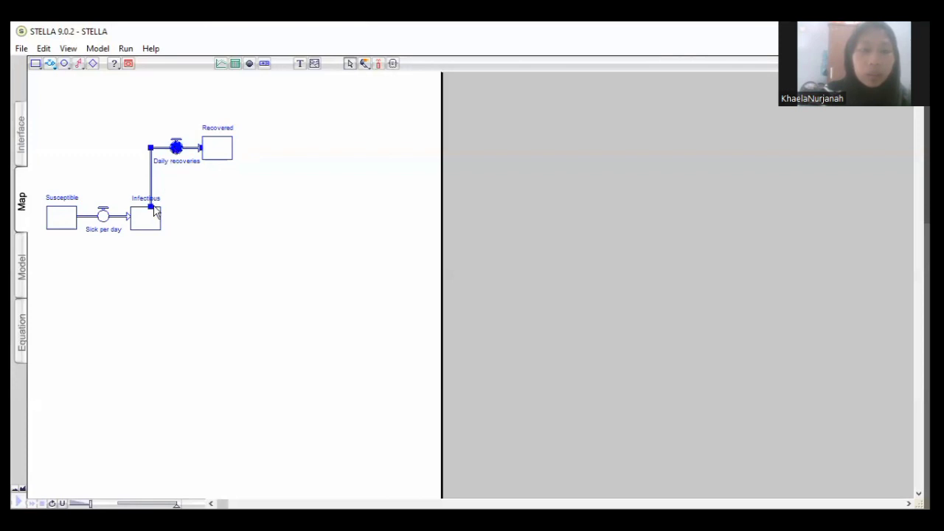
drag(151, 212, 145, 207)
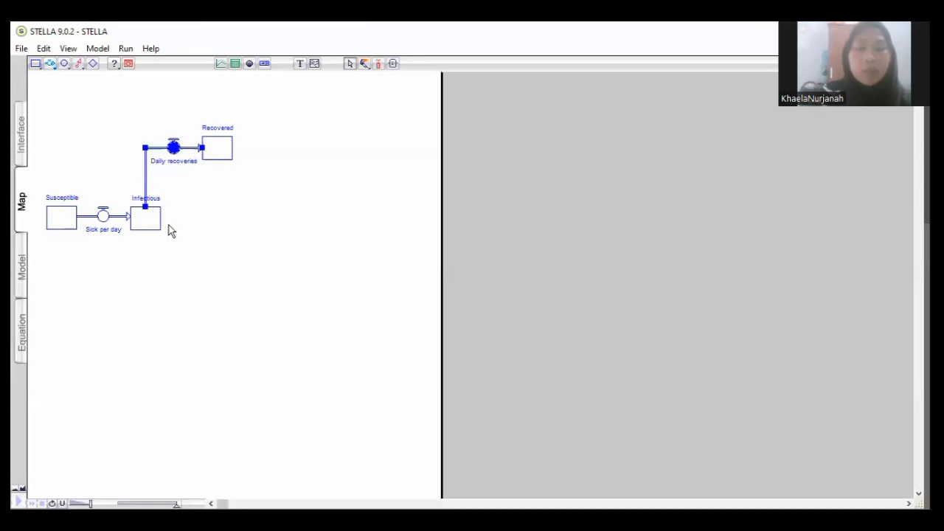
- Draw a bent flow from Infectious down and to the right, and place a new stock connected to its end
click(49, 63)
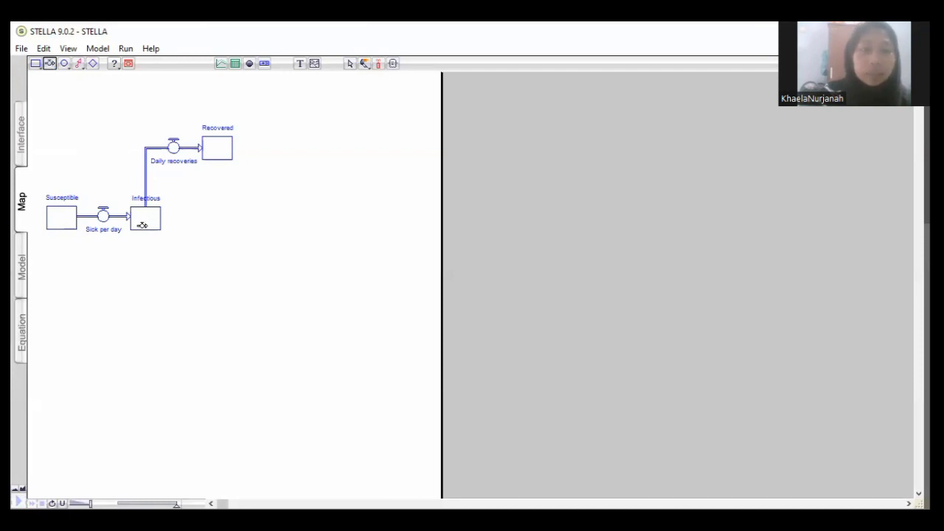
drag(146, 225, 195, 304)
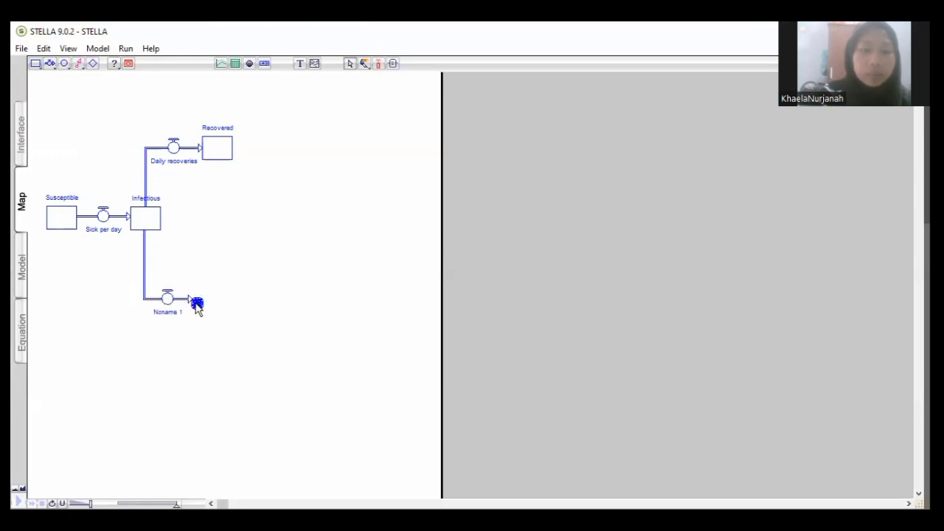
click(35, 64)
click(198, 291)
drag(201, 309, 209, 295)
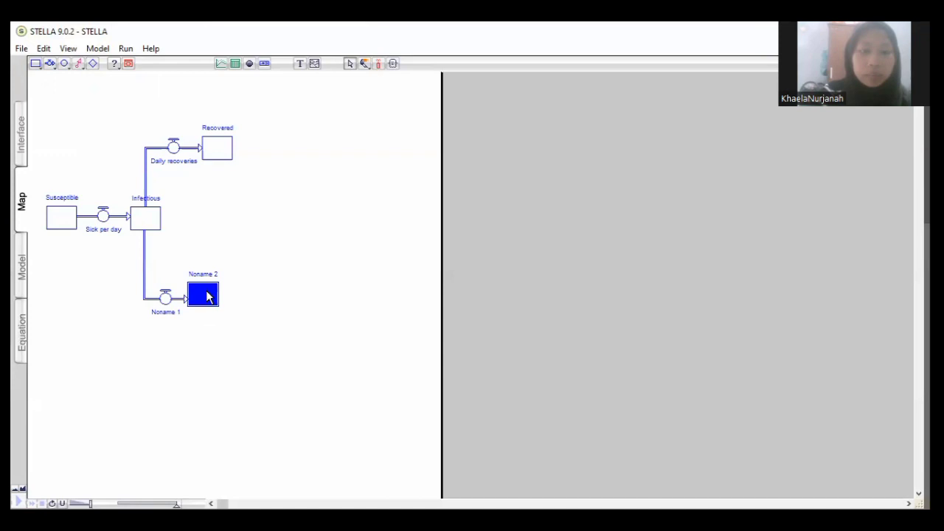
- Name the lower flow leaving Infectious "Daily death"
click(171, 313)
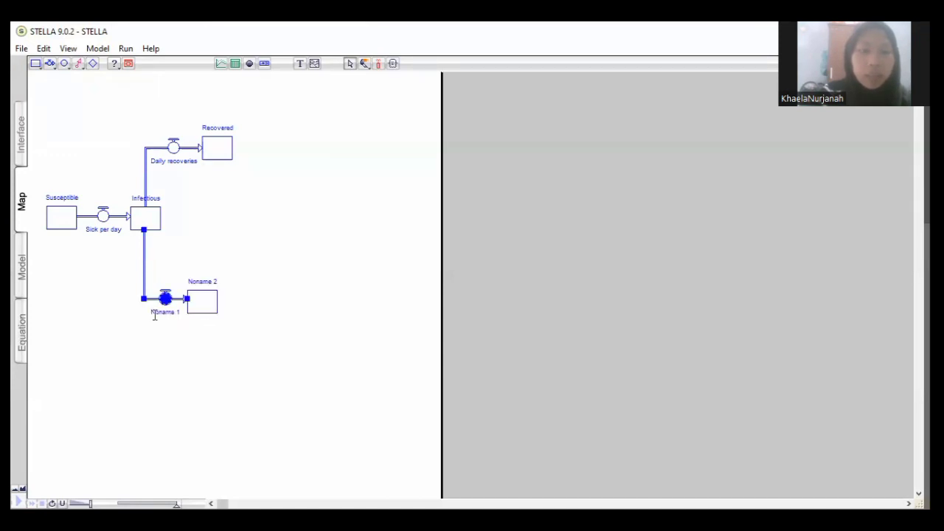
click(181, 312)
text(Daily death)
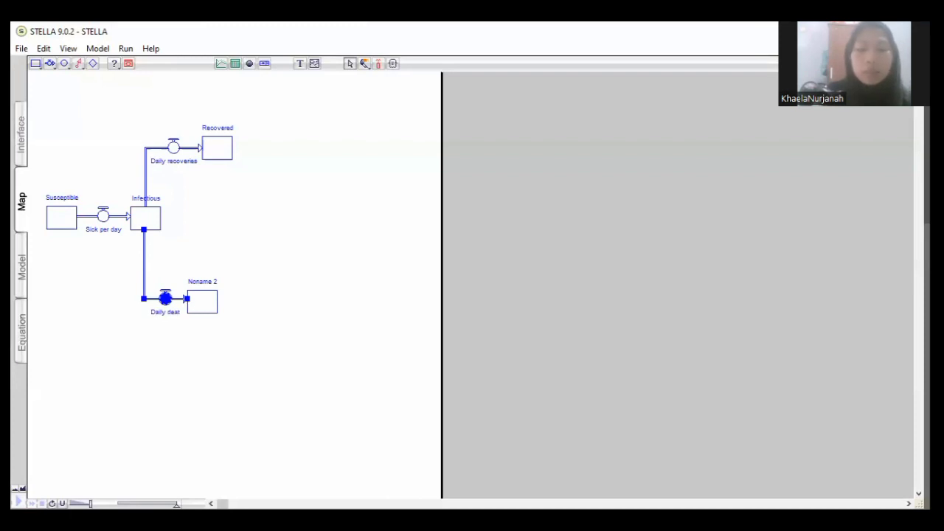
- Name the stock at the end of the Daily death flow Dead and shift it right to sit below Recovered
click(211, 281)
text(D)
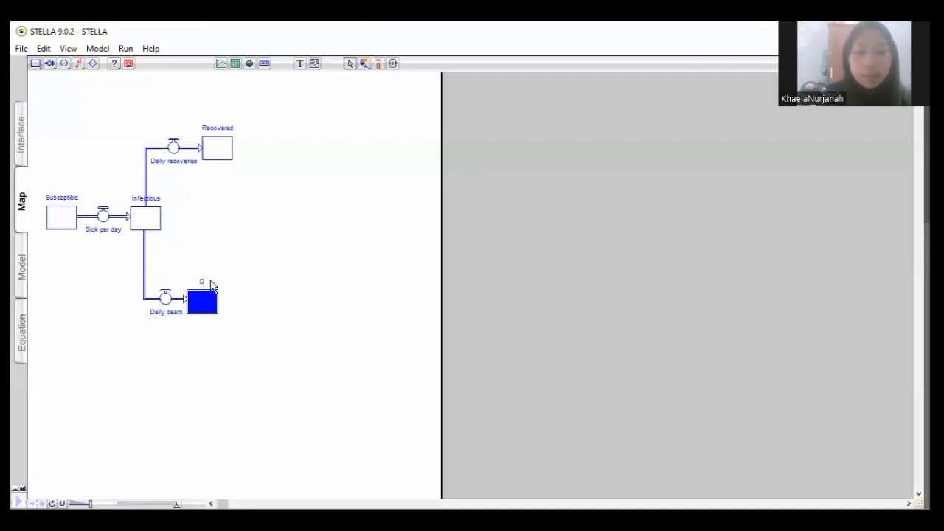
text(ead)
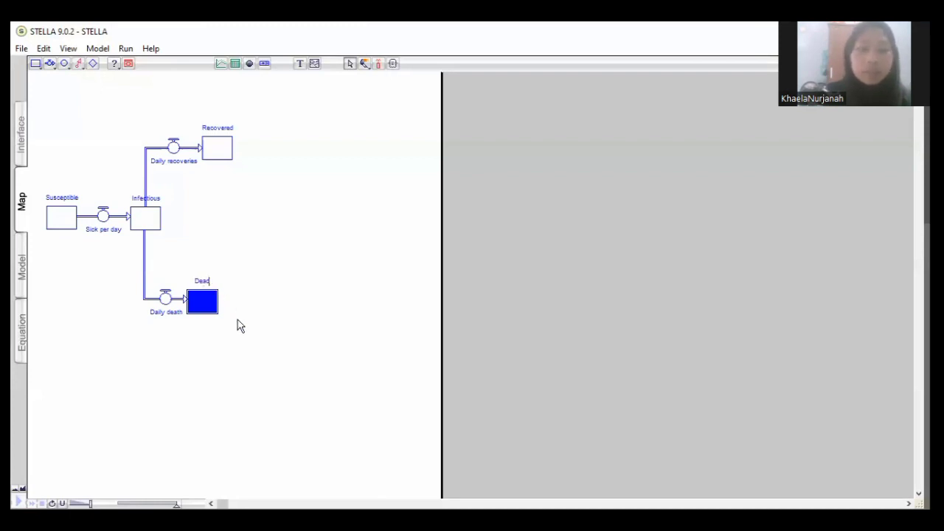
click(234, 319)
click(205, 305)
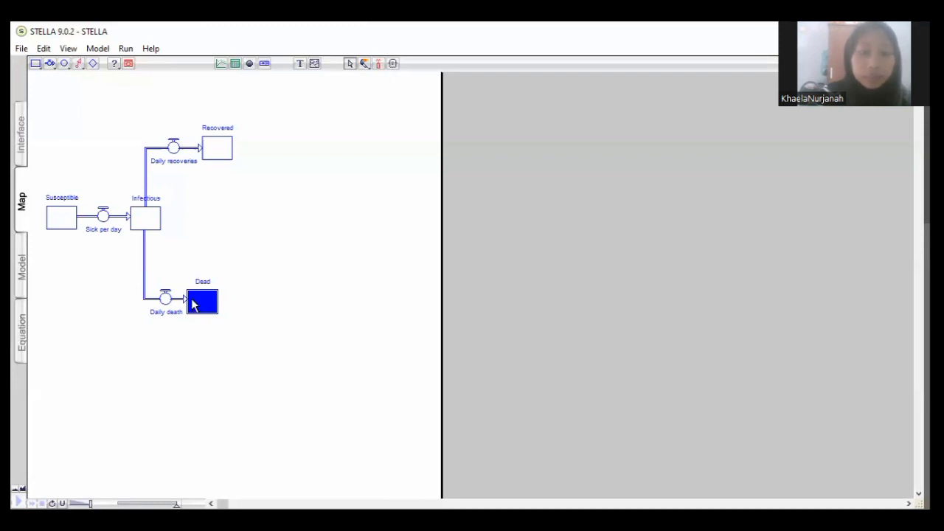
drag(193, 305, 209, 306)
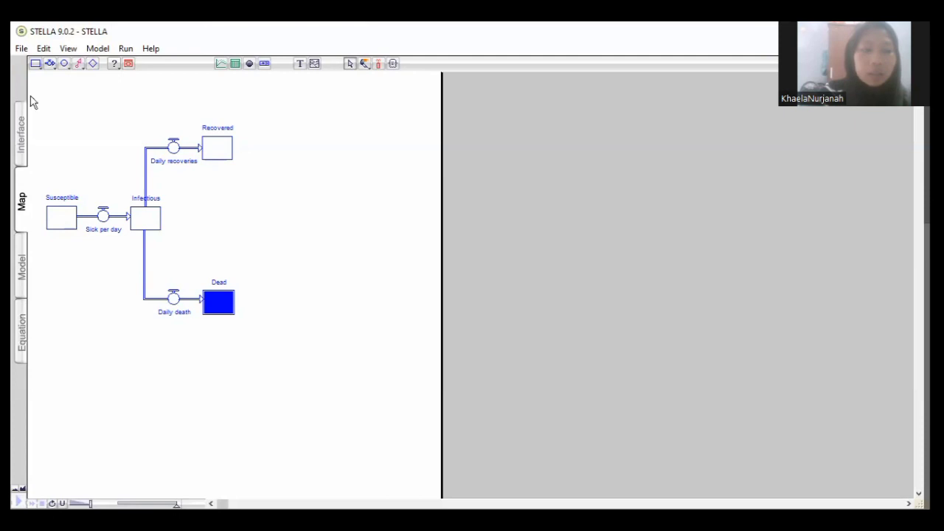
- Place a converter below the Sick per day flow, between Susceptible and Infectious, and name it "Infection rate"
click(63, 64)
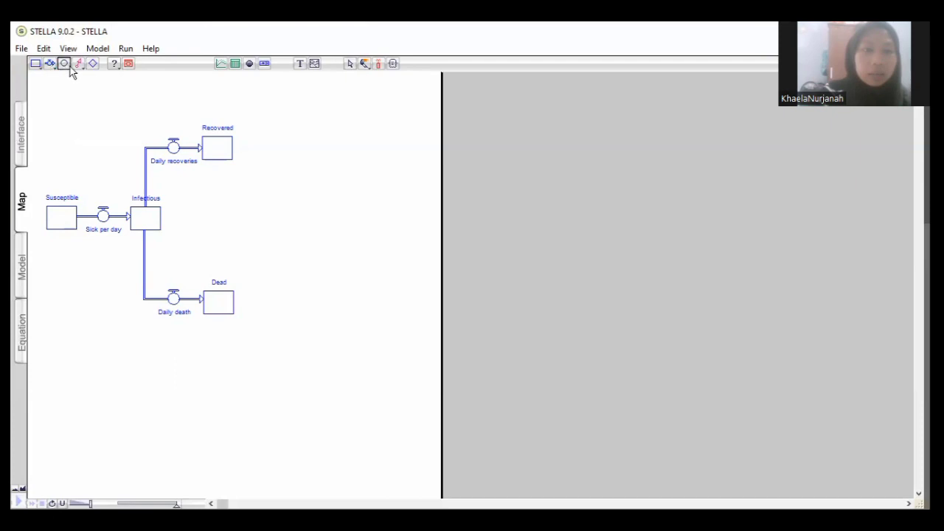
click(82, 265)
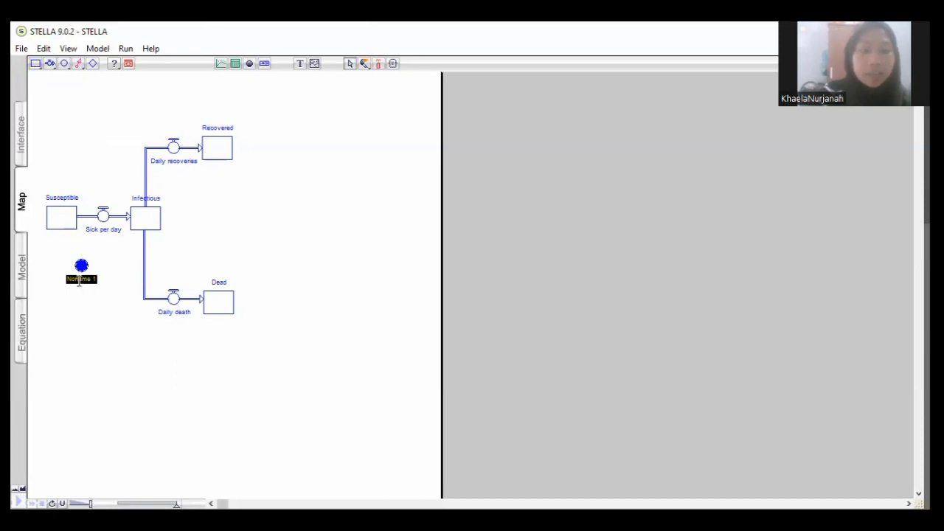
click(79, 280)
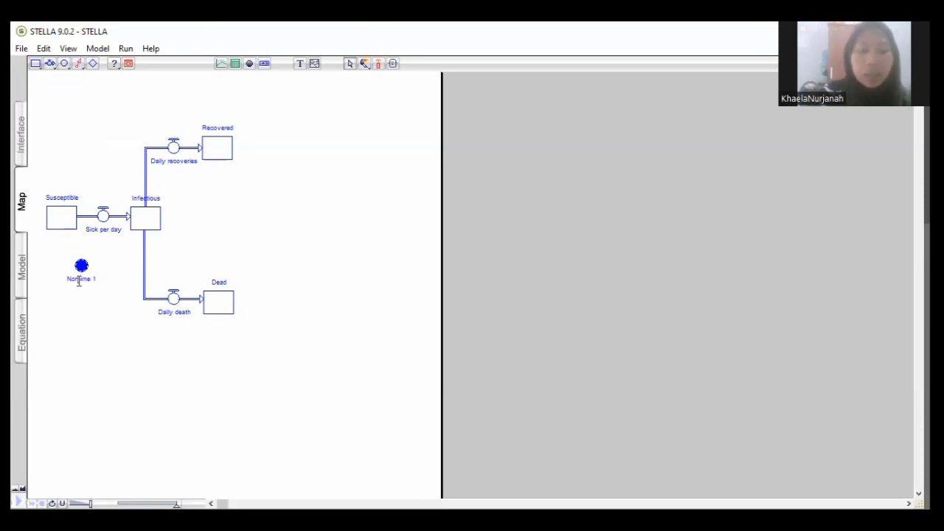
drag(68, 281, 89, 286)
text(Re)
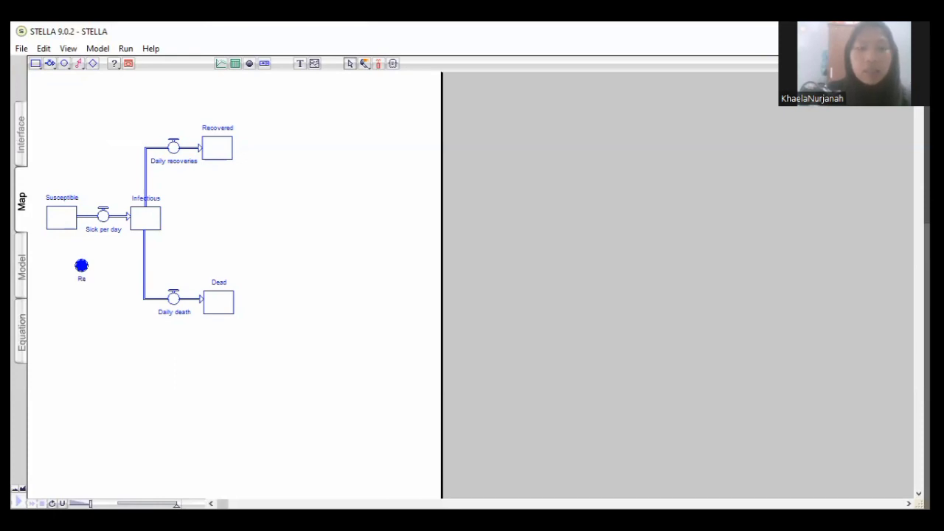
key(BackSpace)
key(BackSpace)
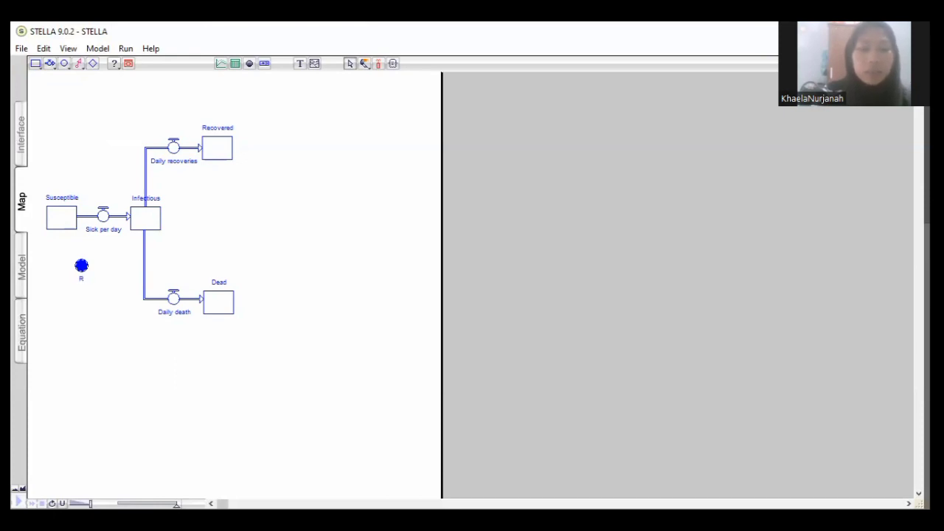
text(Infecti)
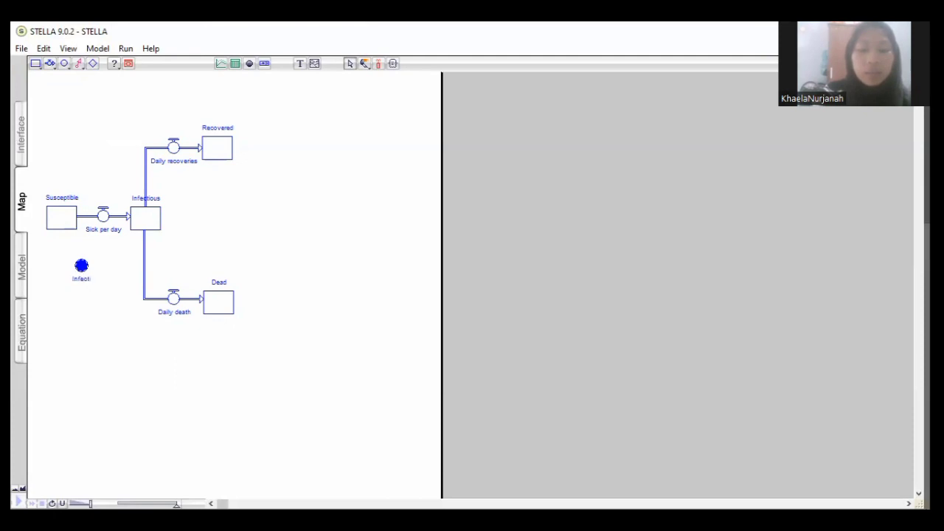
text(on rate)
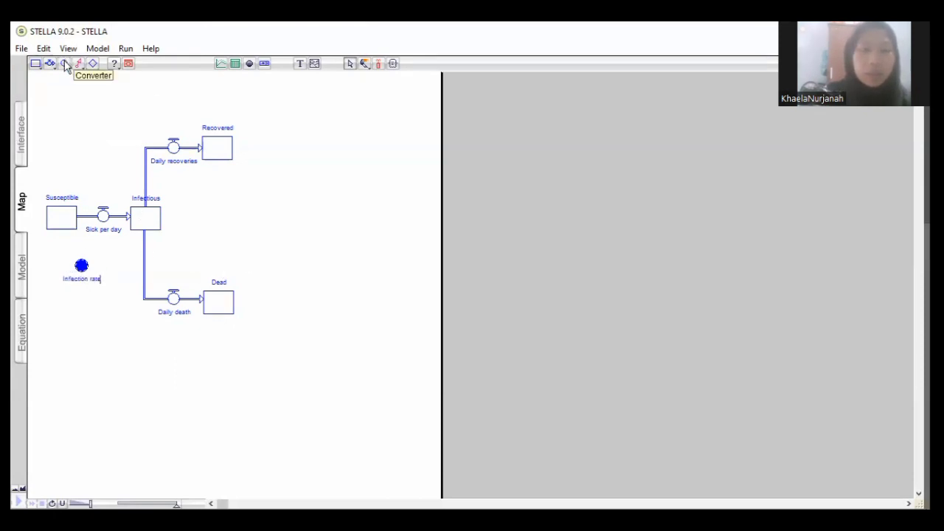
- Place two more converters to the right of the Recovered and Dead stocks, one above the other
click(65, 65)
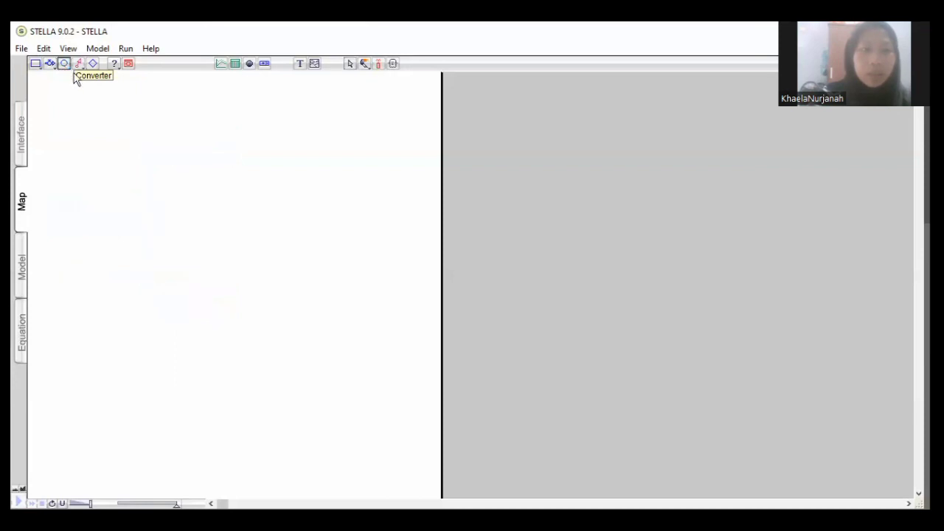
click(313, 172)
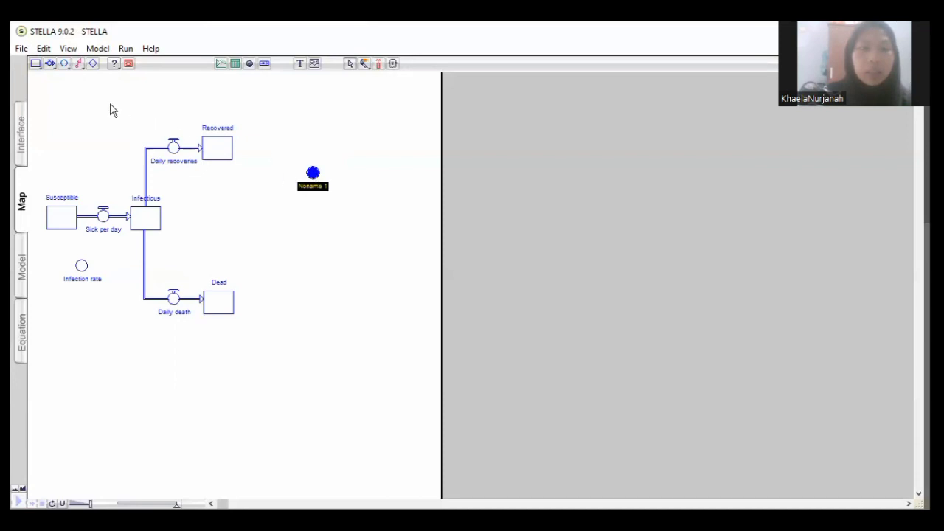
click(64, 63)
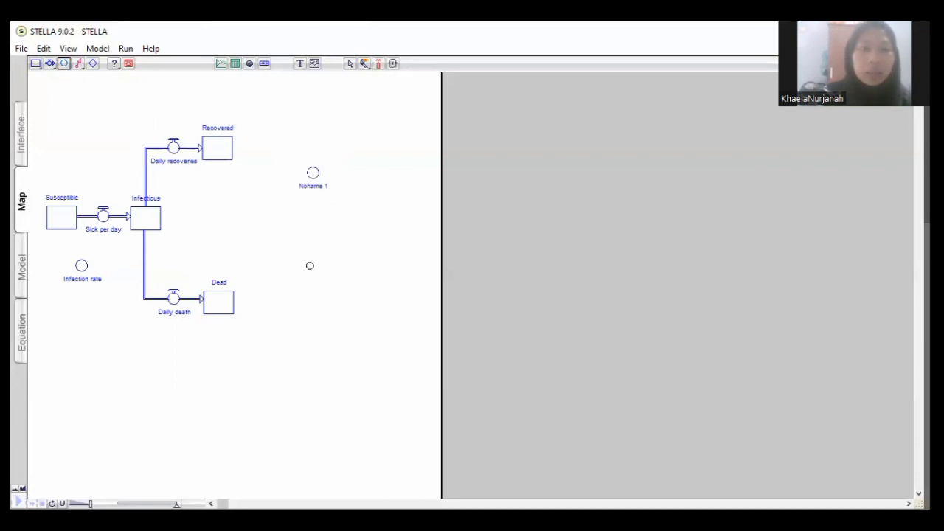
click(310, 265)
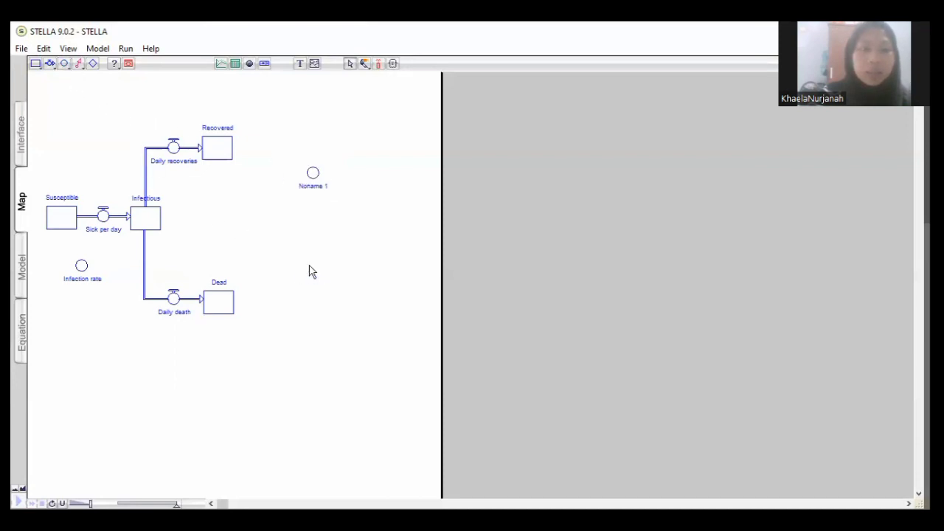
- Name the upper of the two new converters "Disease Duration"
click(315, 188)
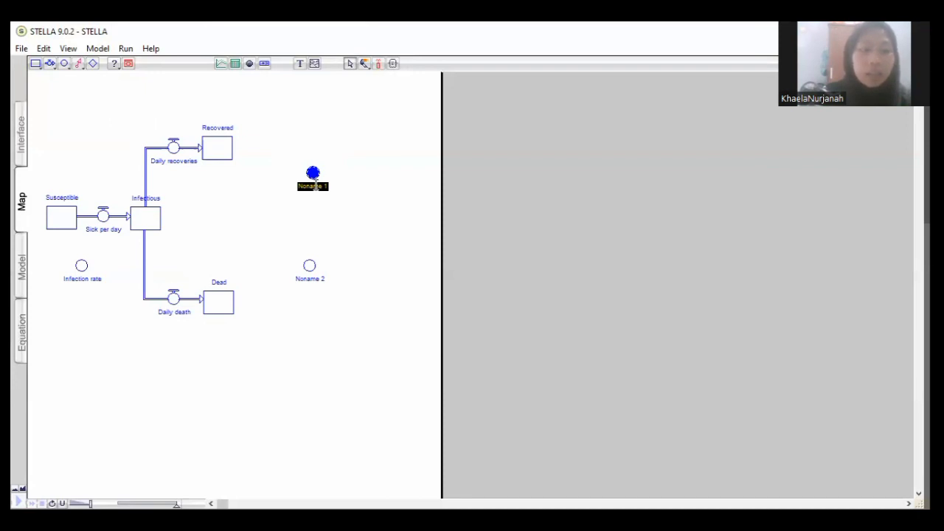
text(Diseas)
text(e C)
text(urati)
text(on)
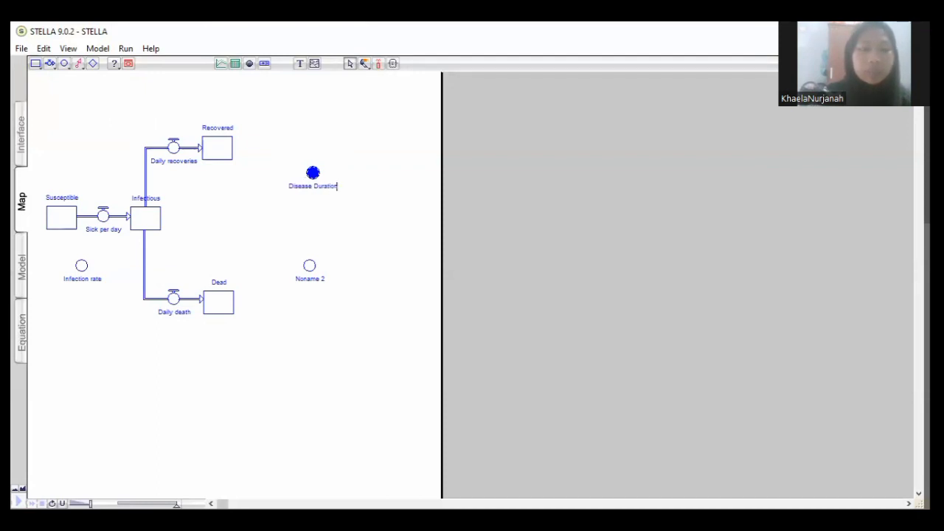
- Name the lower new converter "Survival Rate" and nudge it right to line up beneath Disease Duration
click(303, 279)
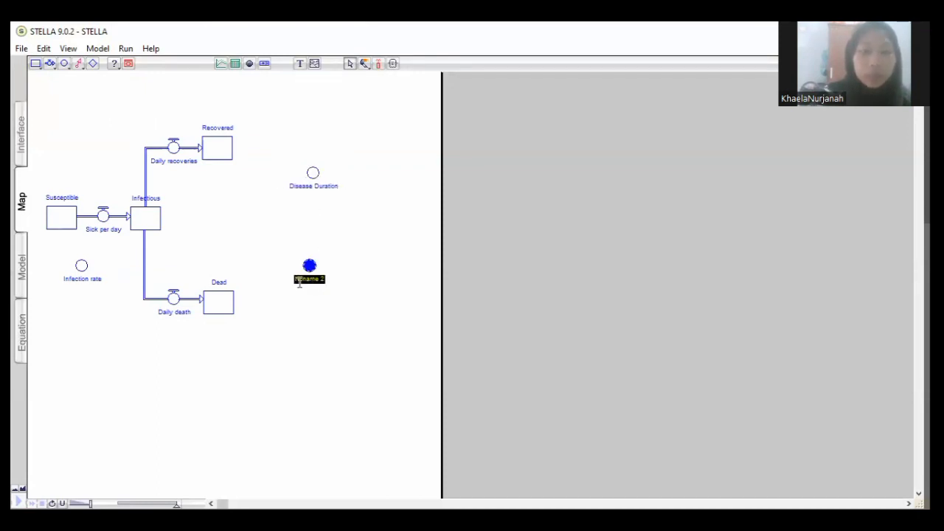
drag(296, 280, 325, 283)
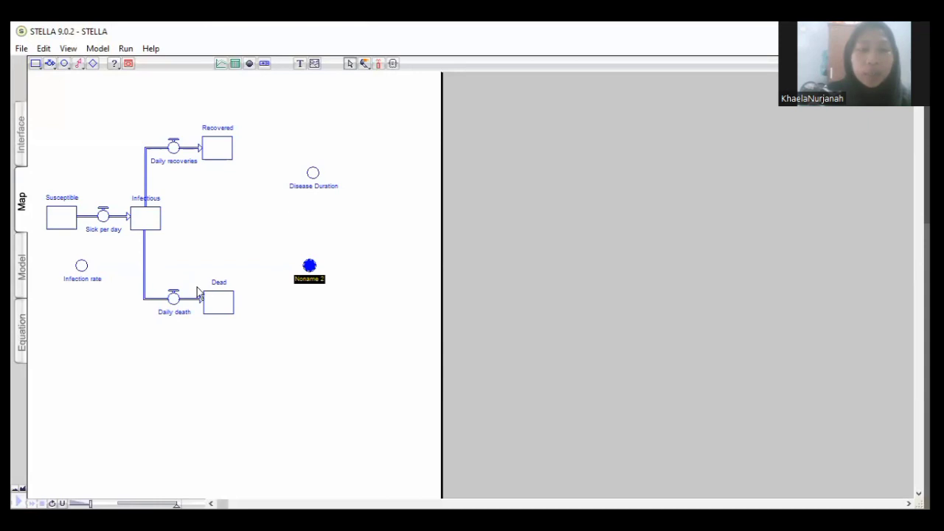
text(Survival Rate)
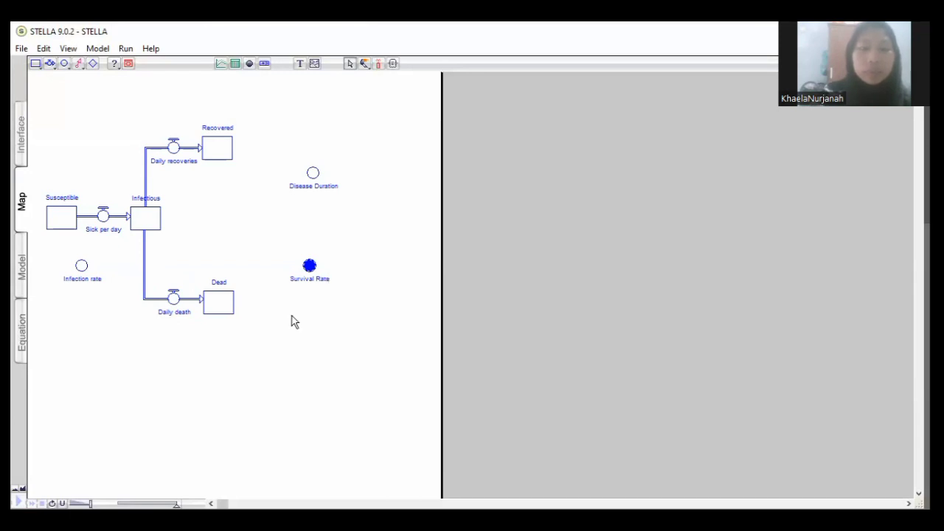
click(328, 315)
click(311, 267)
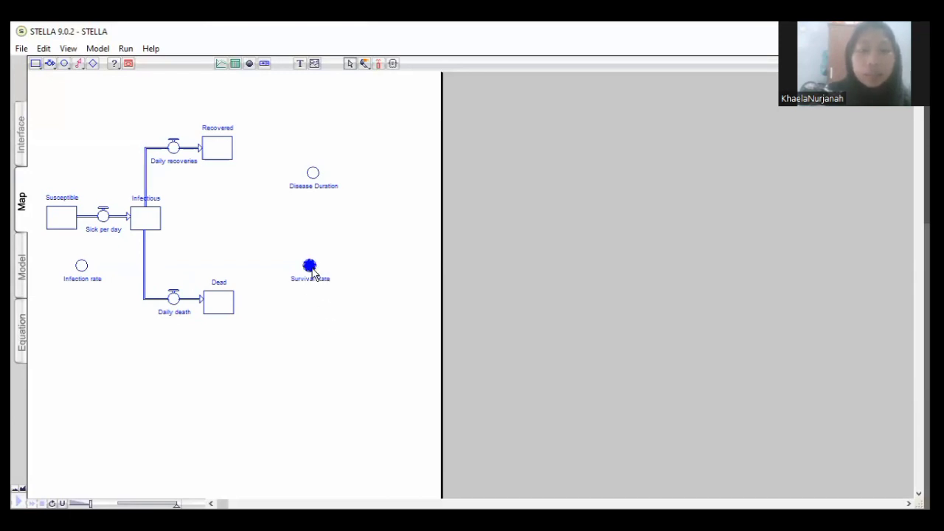
drag(312, 270, 314, 268)
click(295, 319)
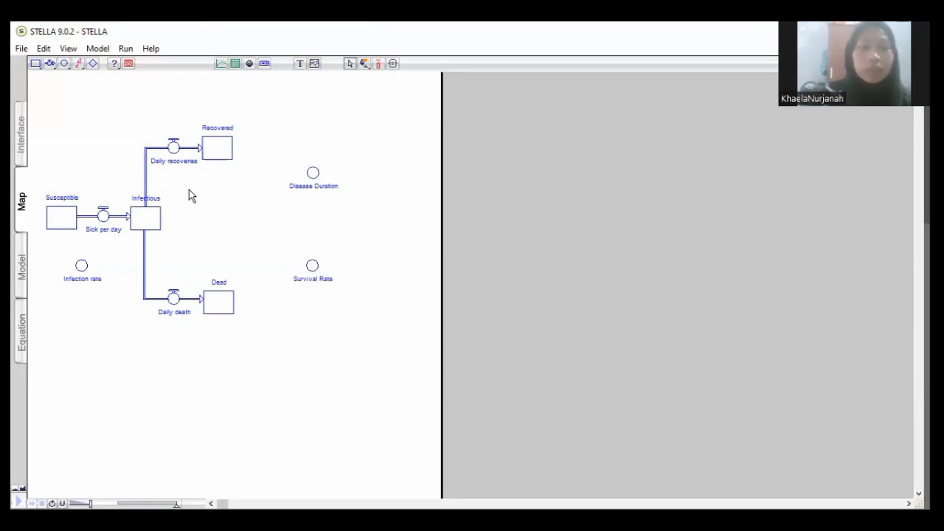
- Link the Infection rate converter to the Sick per day flow with a connector and straighten its curve
click(78, 66)
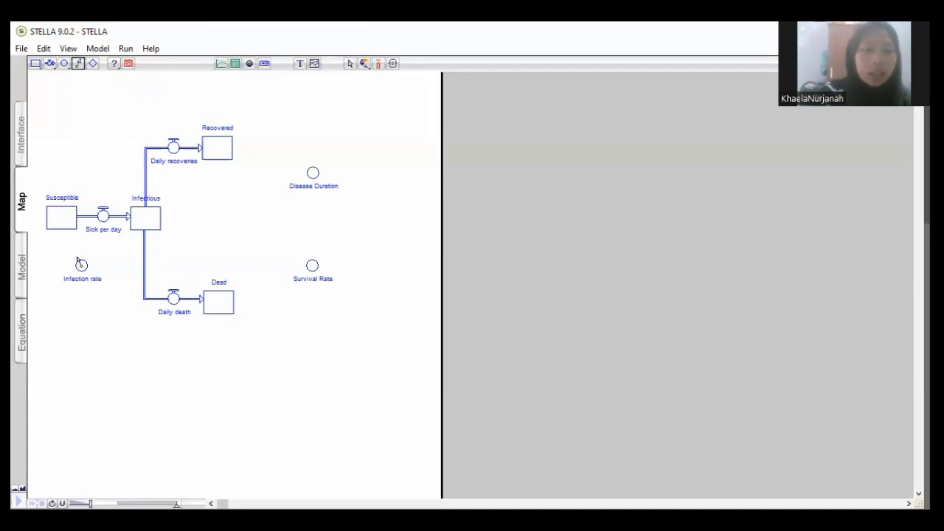
drag(80, 265, 103, 231)
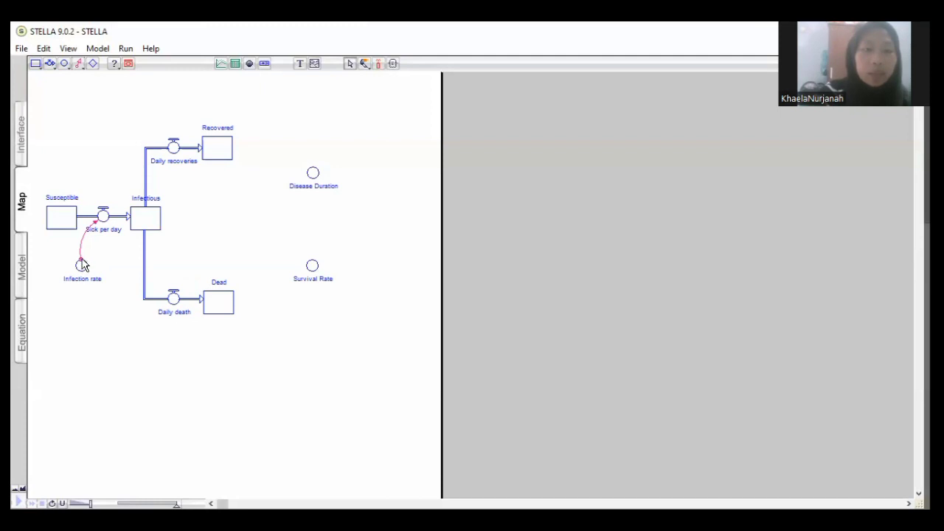
key(Delete)
click(83, 264)
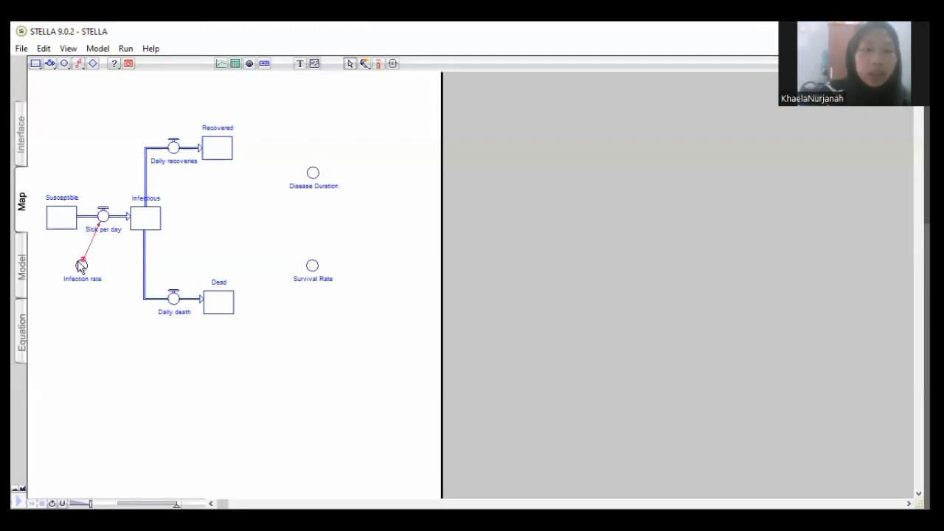
- Link both the Susceptible and Infectious stocks to the Sick per day flow with curved connectors from their lower edges
click(77, 65)
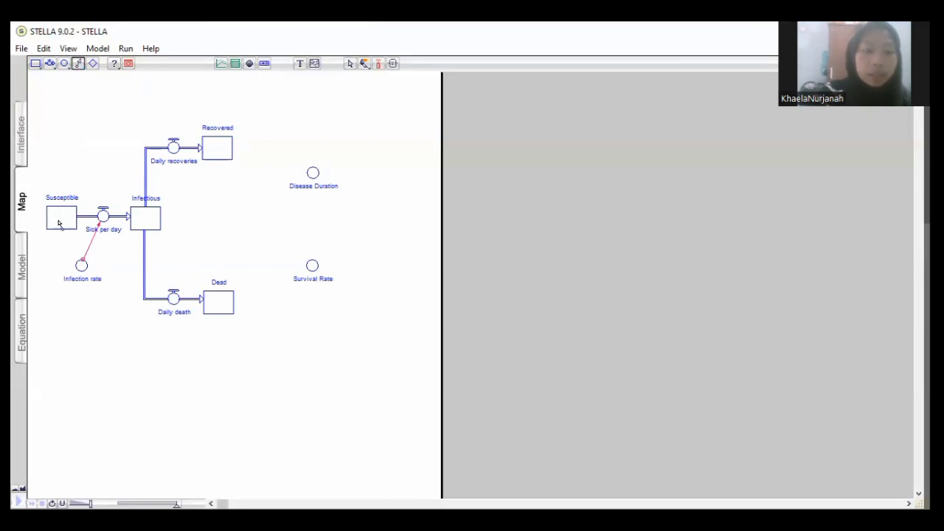
mouse_move(62, 229)
mouse_down()
mouse_move(66, 246)
mouse_move(84, 251)
mouse_move(102, 223)
mouse_move(59, 229)
mouse_move(69, 231)
mouse_up()
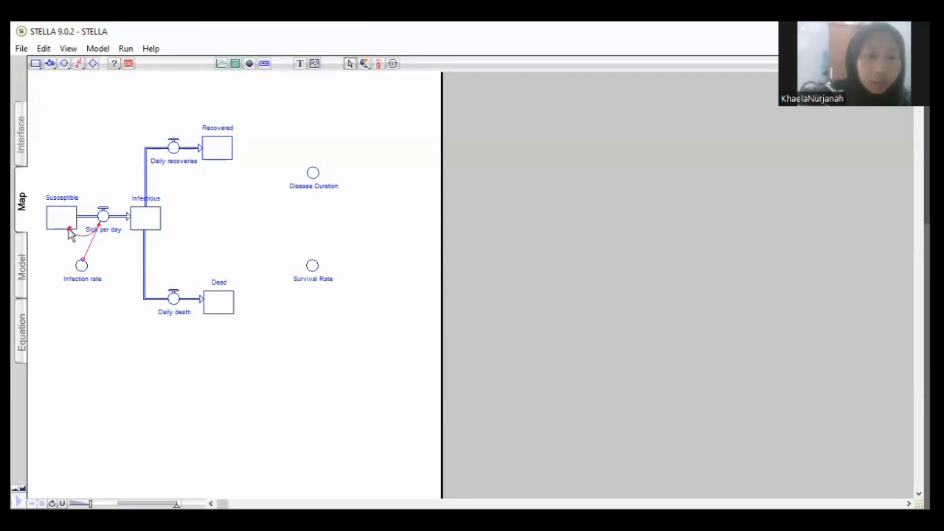
drag(69, 230, 68, 230)
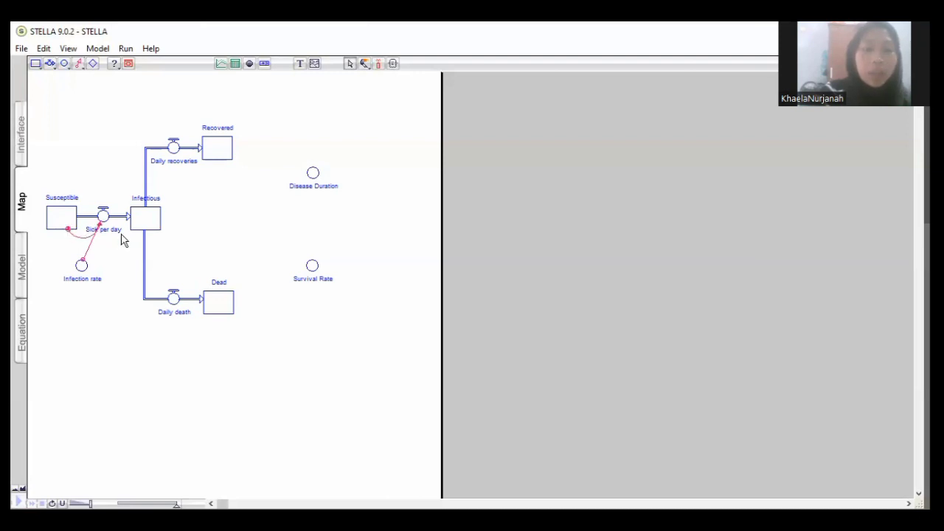
click(78, 64)
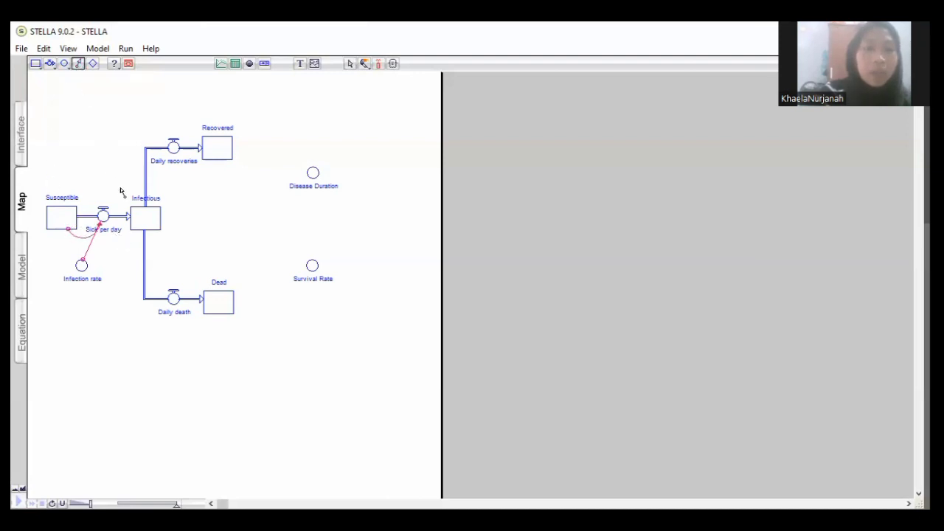
drag(138, 233, 112, 234)
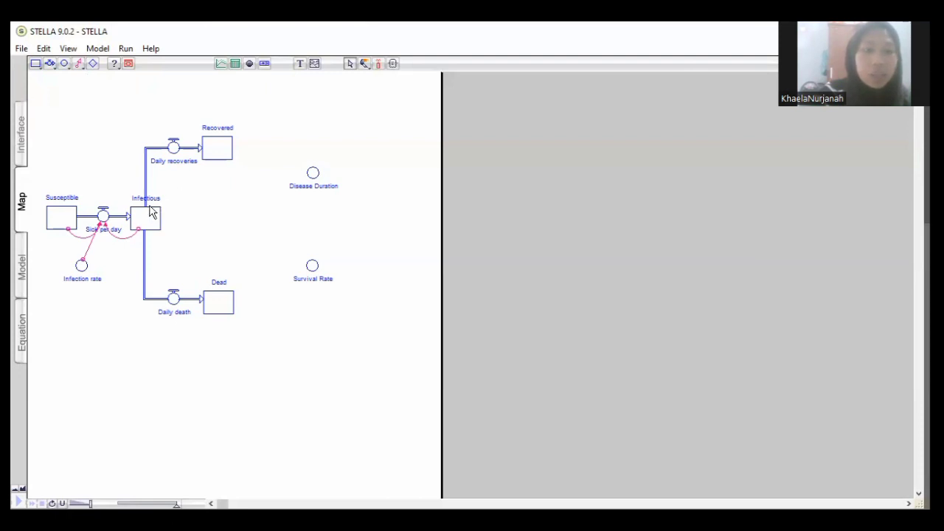
- Link the Infectious stock's upper edge to the Daily recoveries flow with a curved connector
click(78, 63)
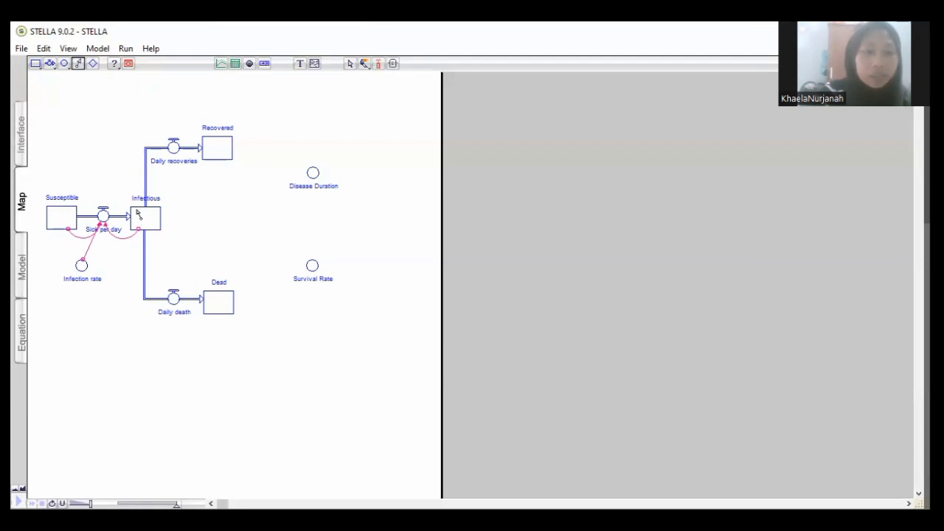
drag(135, 205, 155, 147)
drag(161, 152, 169, 147)
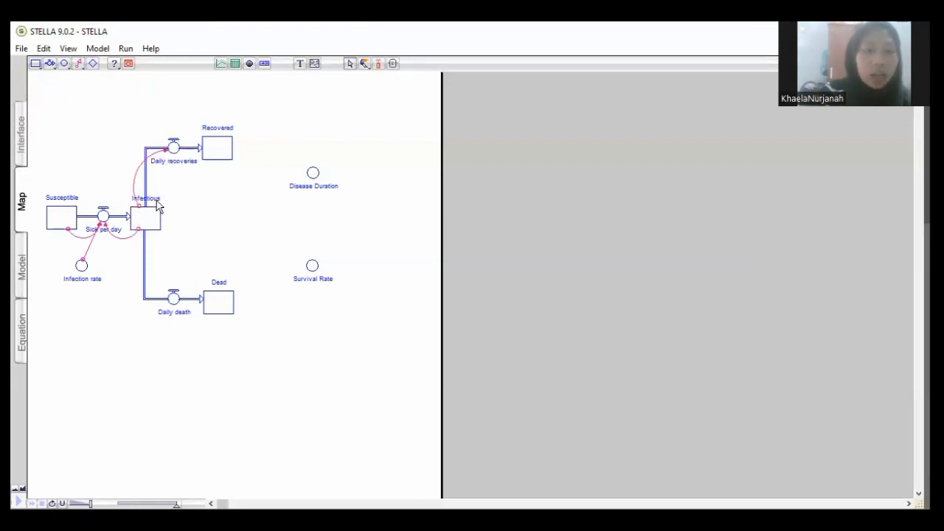
- Link the Infectious stock's lower edge to the Daily death flow with a connector
click(79, 64)
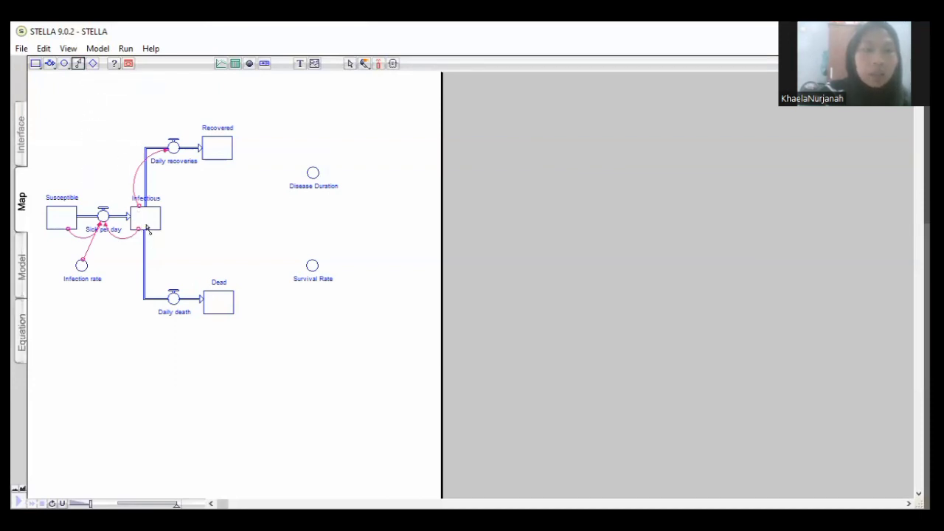
drag(148, 234, 173, 298)
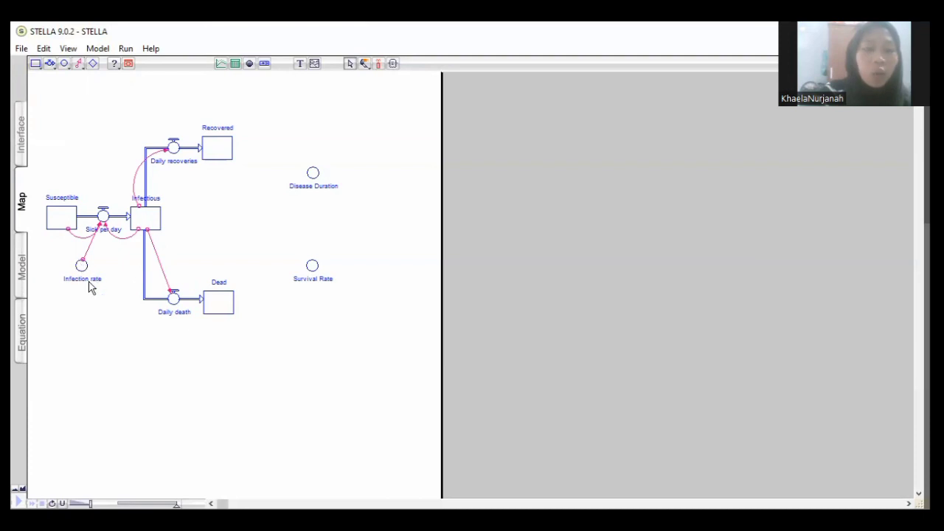
- Link the Disease Duration converter to both the Daily recoveries and Daily death flows with curved connectors
click(79, 65)
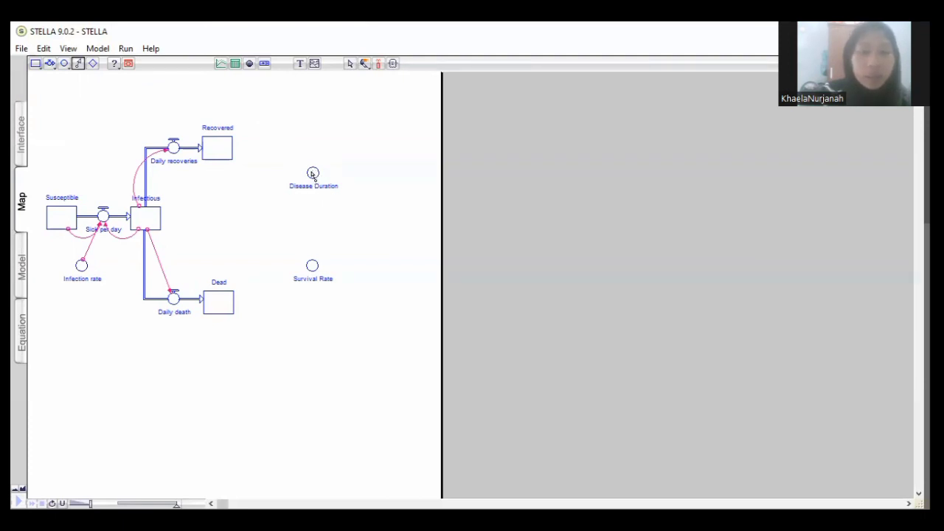
drag(313, 172, 177, 148)
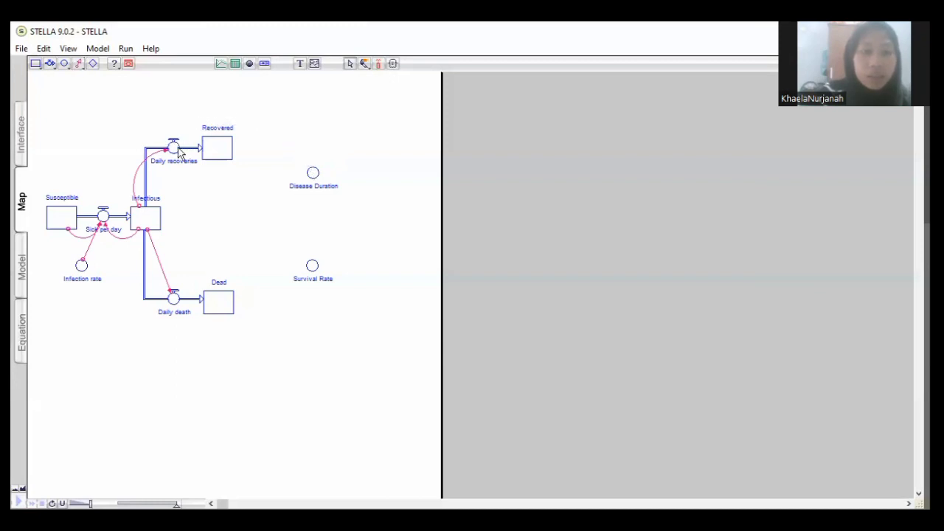
click(79, 64)
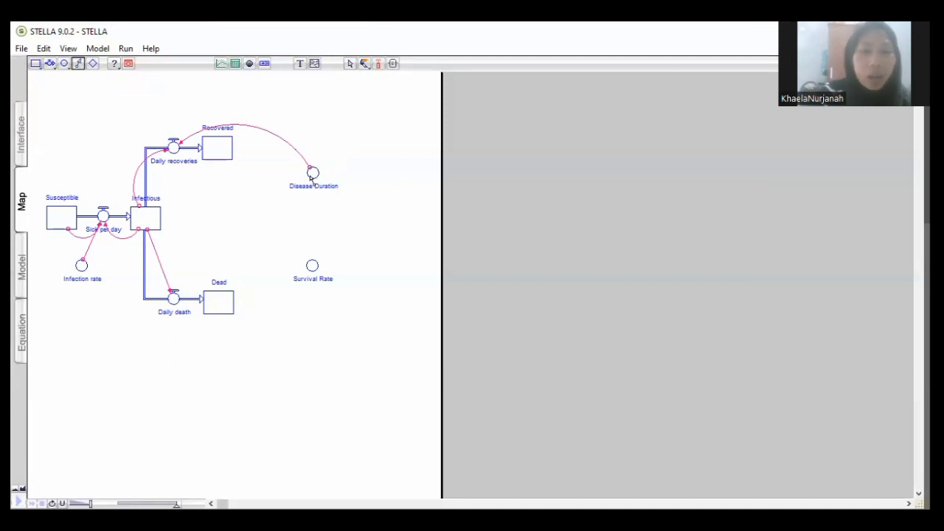
drag(311, 177, 175, 296)
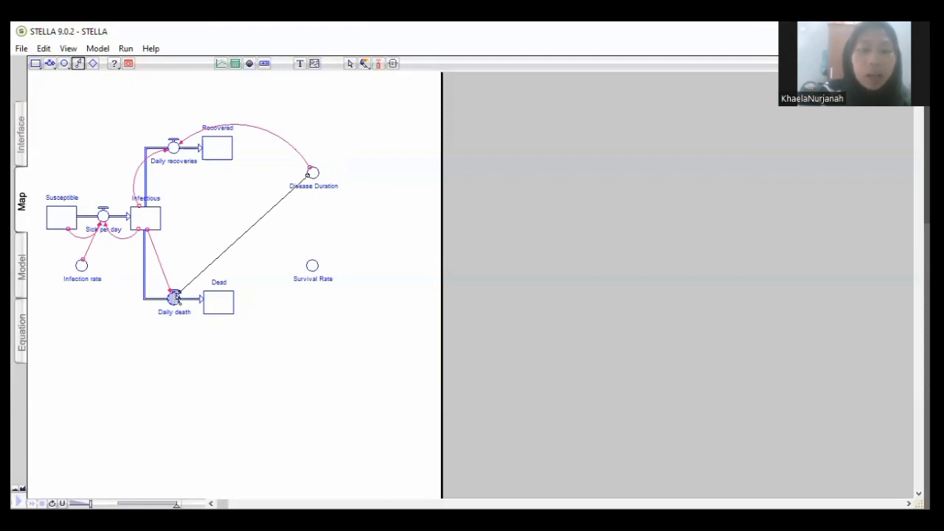
drag(177, 298, 177, 298)
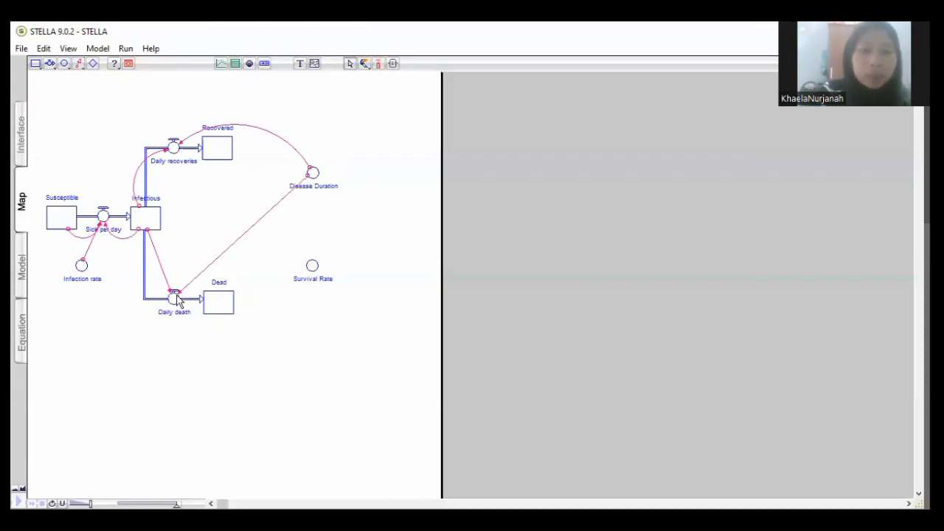
drag(308, 182, 310, 181)
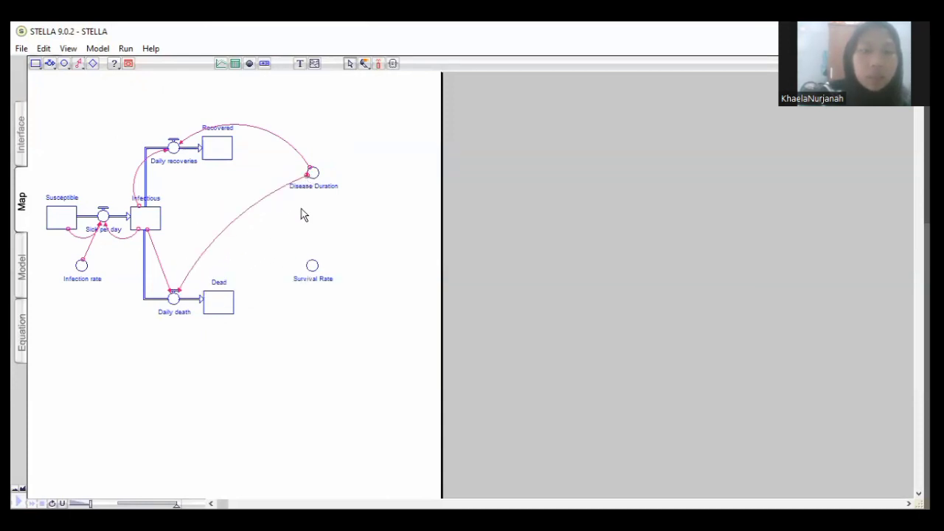
- Link the Survival Rate converter to both the Daily recoveries and Daily death flows, curving the latter connector below the Dead stock
click(79, 64)
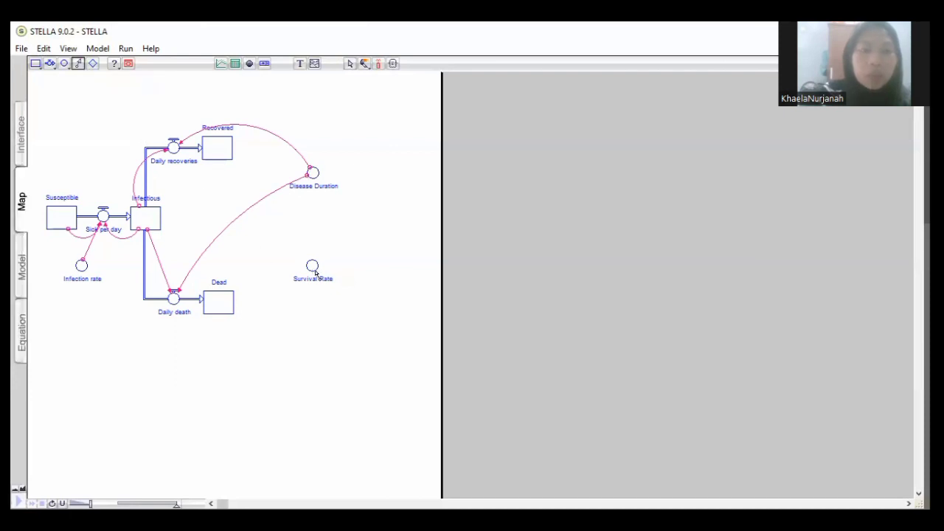
drag(313, 264, 174, 152)
drag(307, 263, 306, 263)
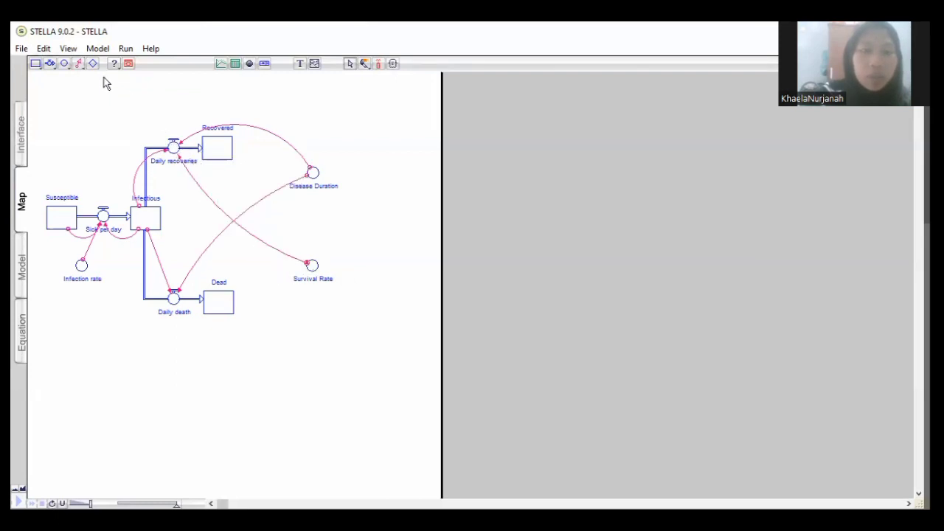
click(79, 63)
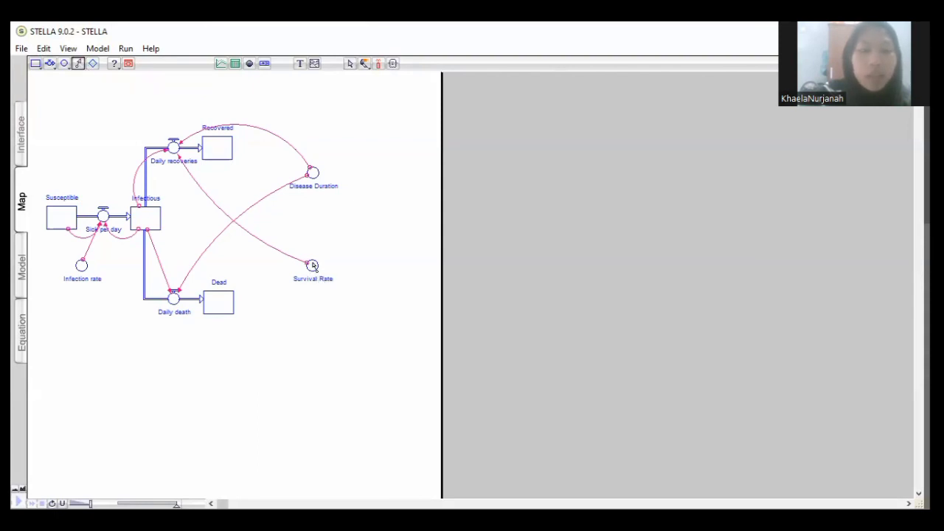
drag(318, 282, 179, 317)
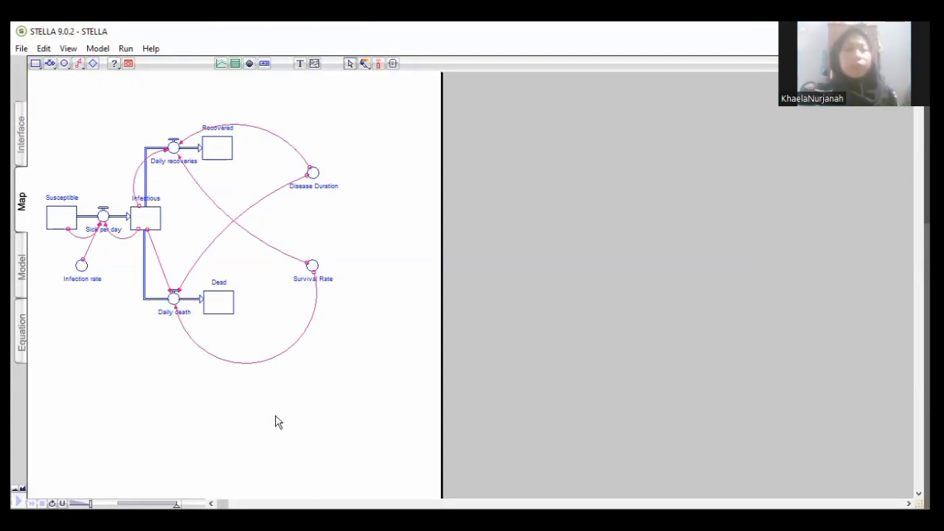
- Bend the connector from the Infectious stock to the Daily death flow into a slight curve
click(147, 234)
click(169, 258)
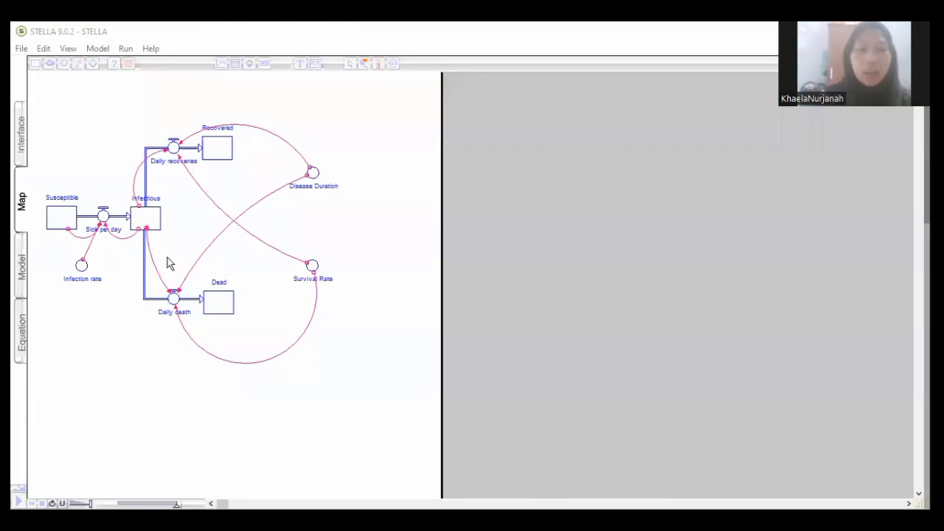
click(108, 304)
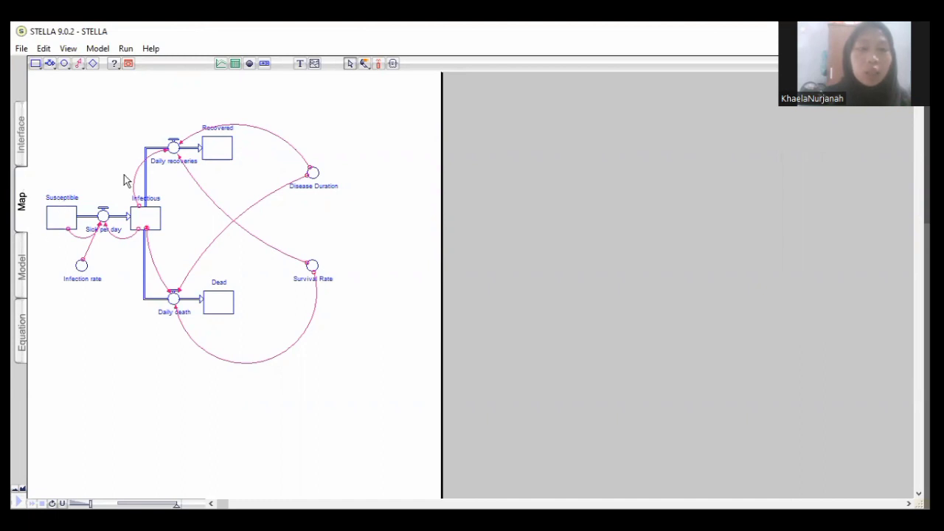
- Switch to the Model view and set the Dead stock's initial value to 0
click(23, 261)
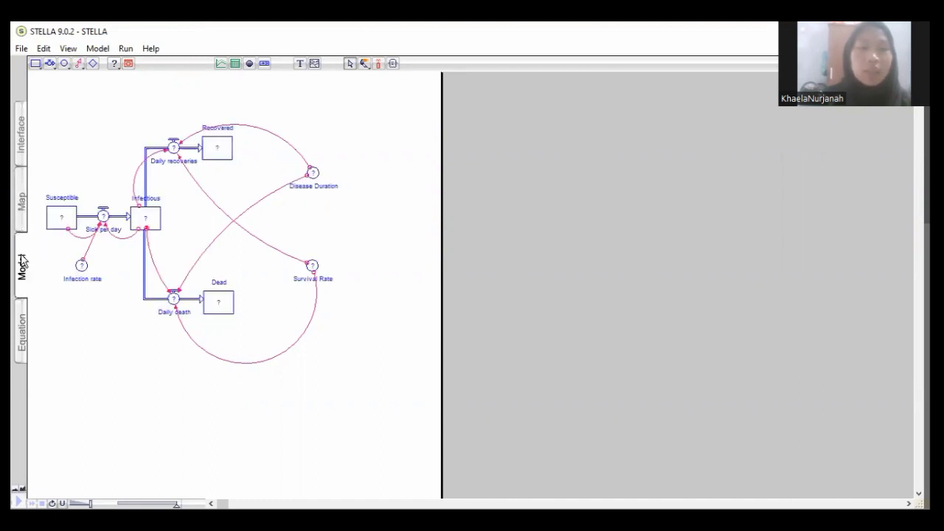
double_click(220, 301)
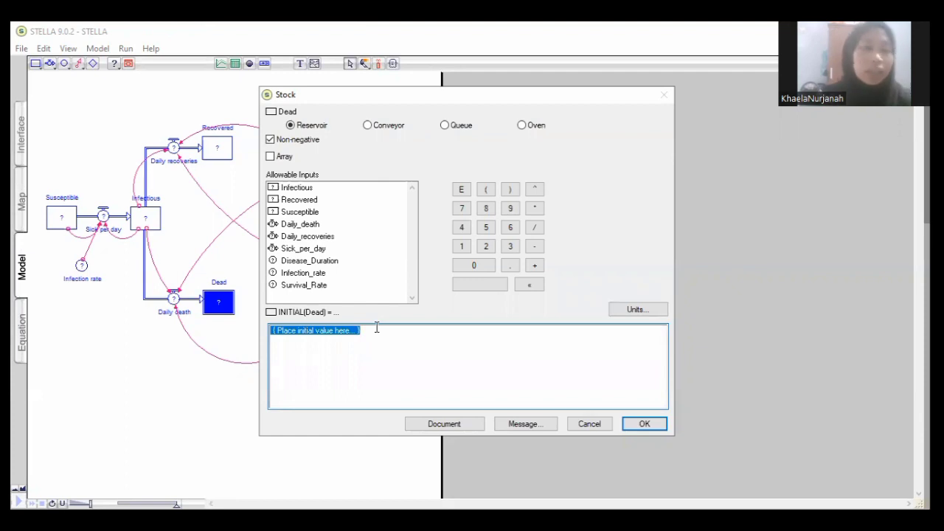
text(0)
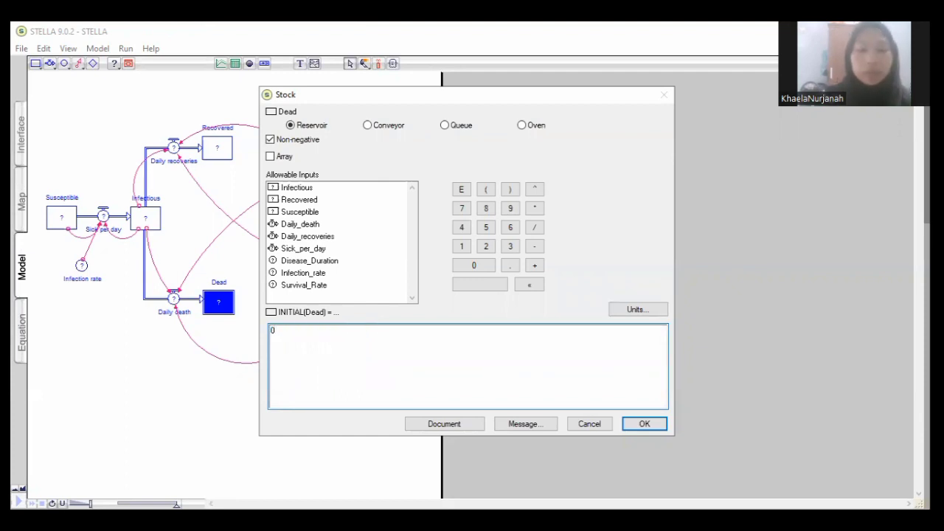
click(644, 424)
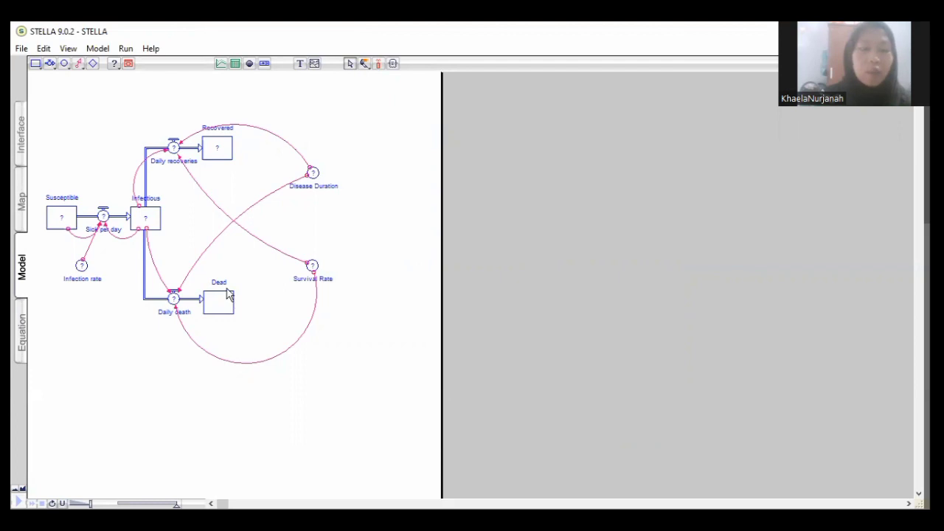
- Define the Daily death flow as Infectious*(1-Survival_Rate)/Disease_Duration
click(174, 299)
double_click(174, 300)
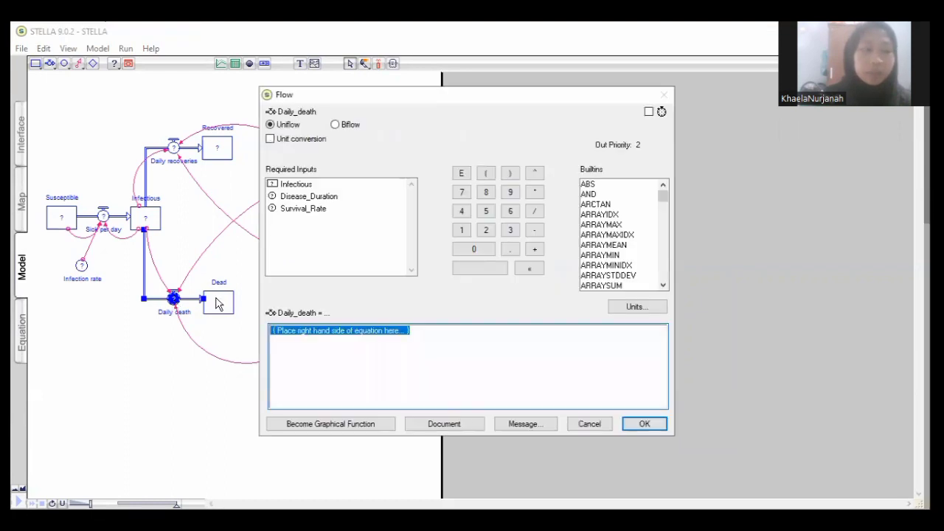
click(324, 187)
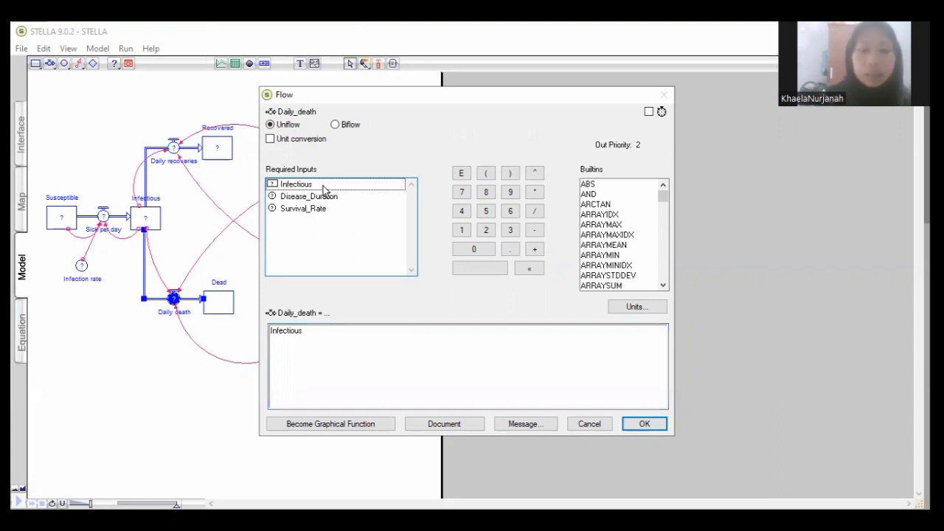
click(323, 332)
click(322, 334)
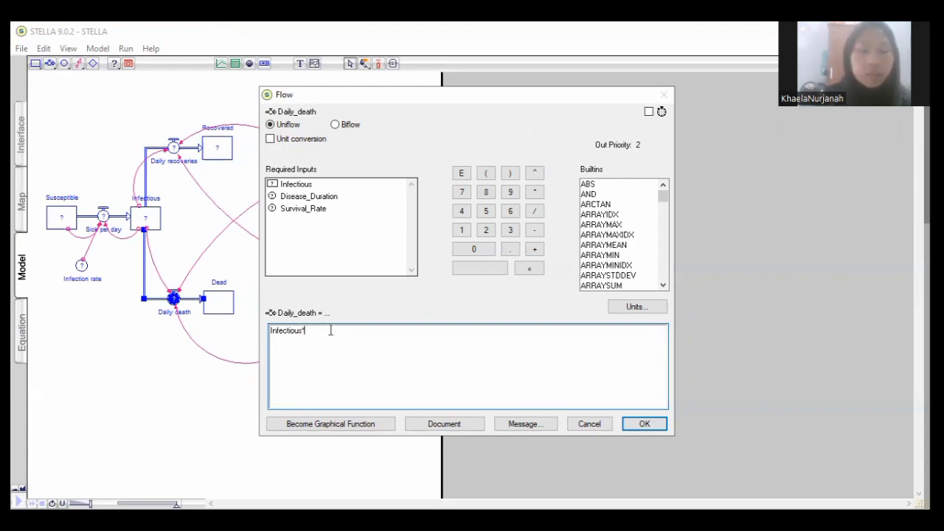
text(-)
click(325, 210)
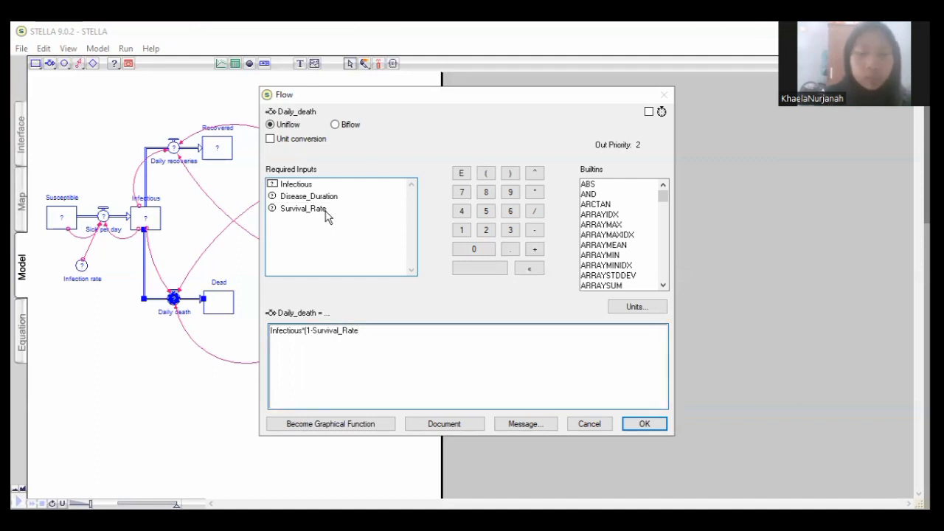
text()/)
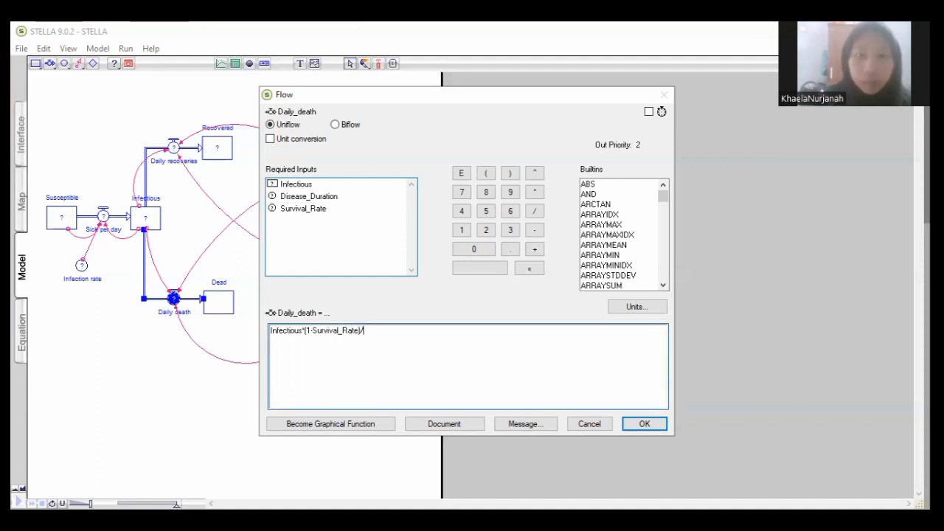
click(317, 197)
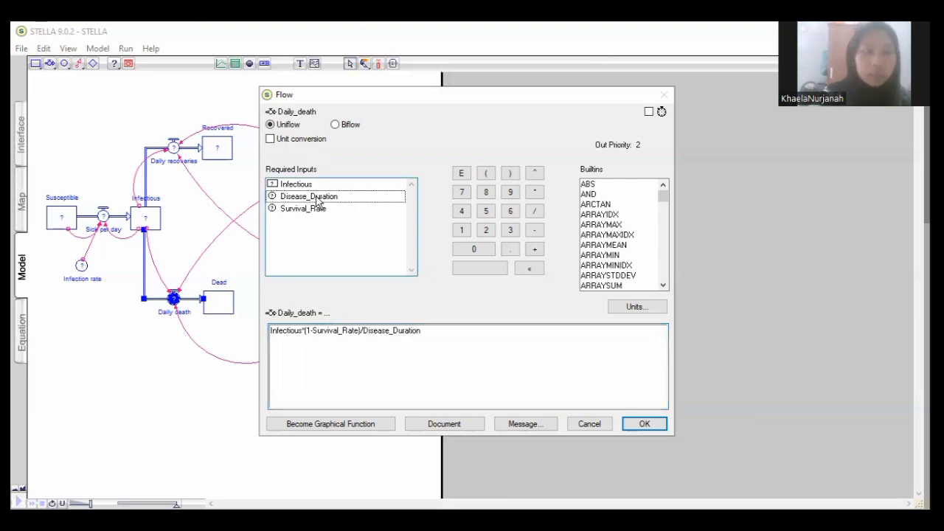
click(644, 425)
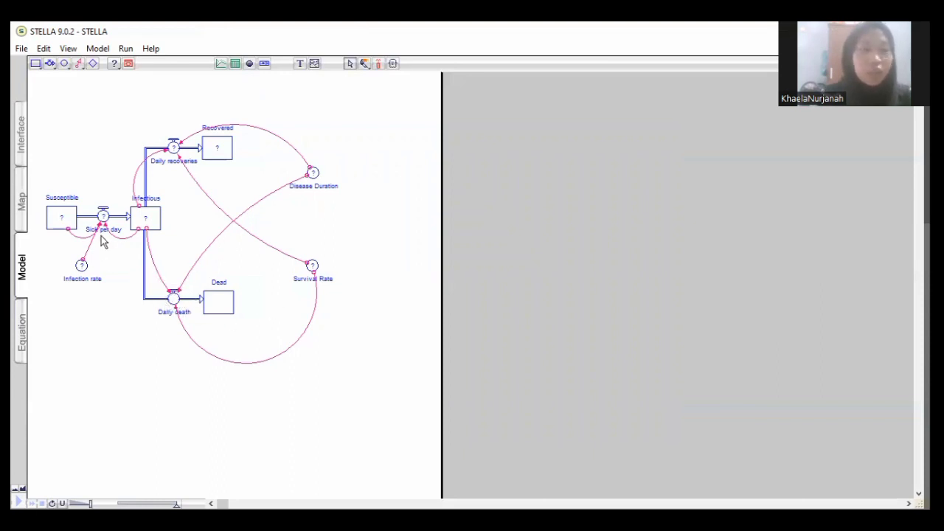
- Set the Infectious stock's initial value to 1
double_click(147, 225)
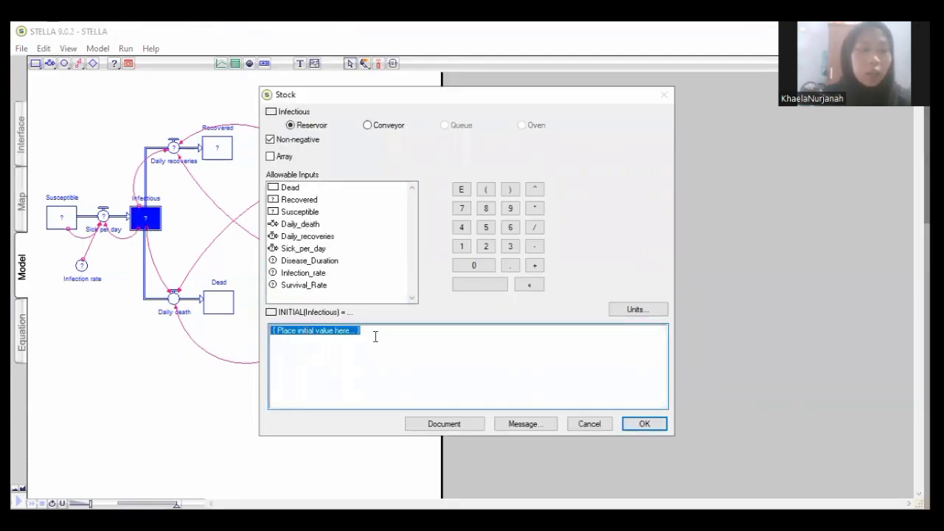
text(1)
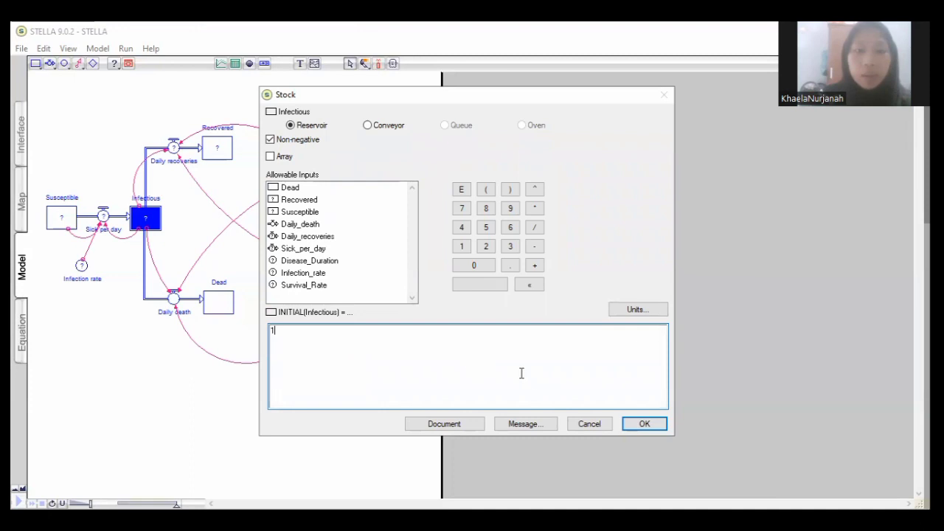
click(644, 425)
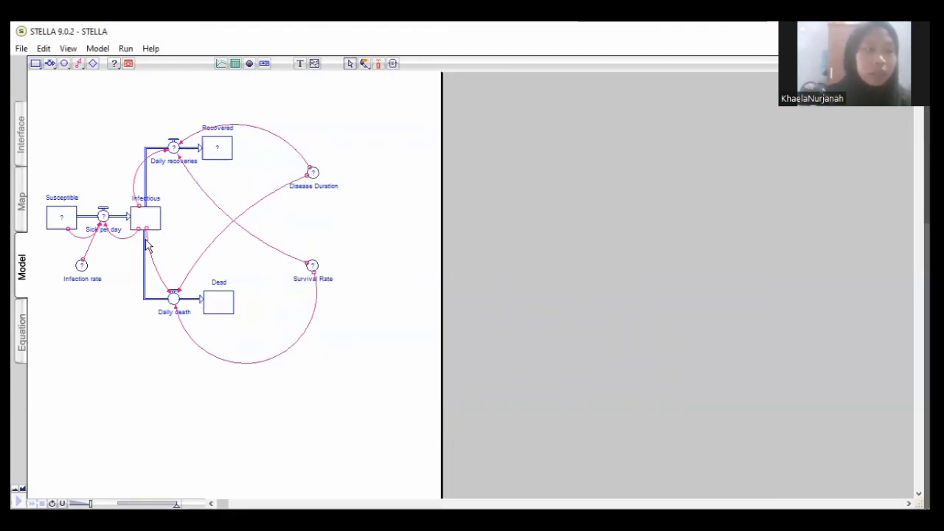
- Define the Sick per day flow as Infectious*Susceptible*Infection_rate
double_click(103, 218)
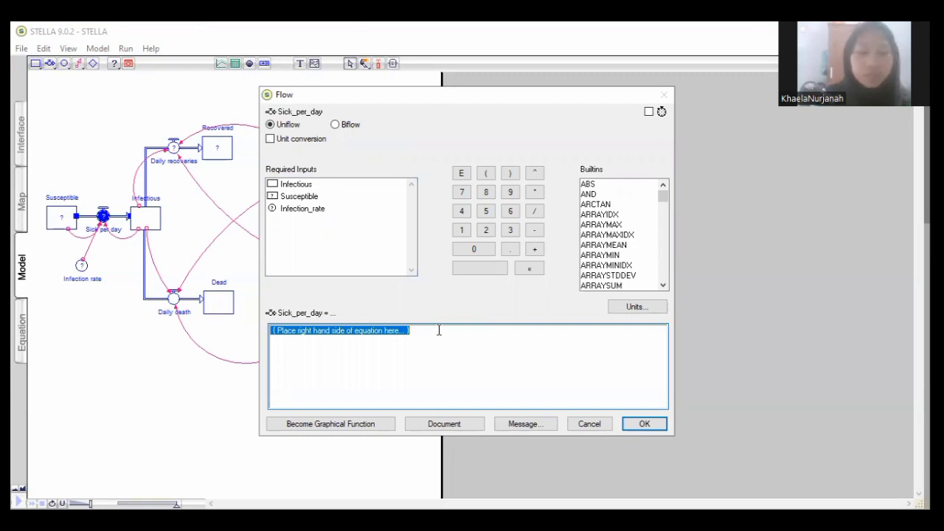
click(333, 186)
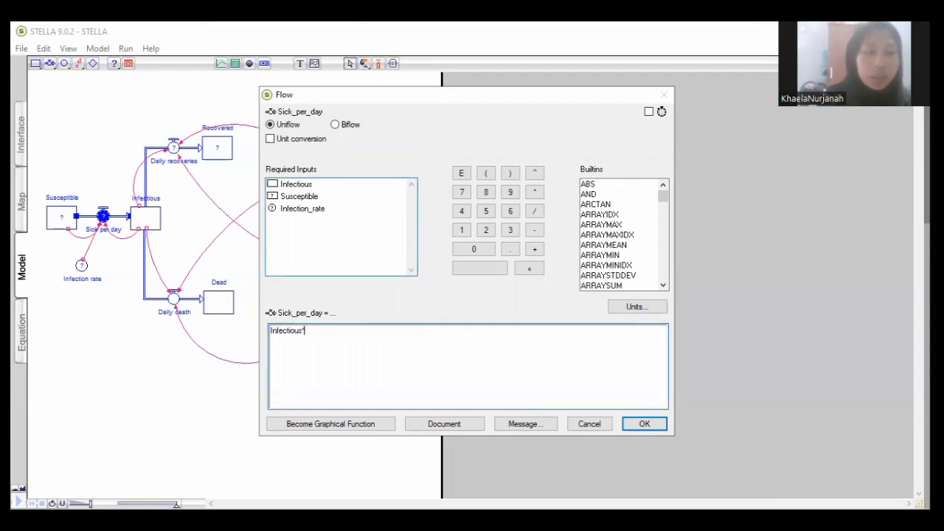
text(*)
click(344, 196)
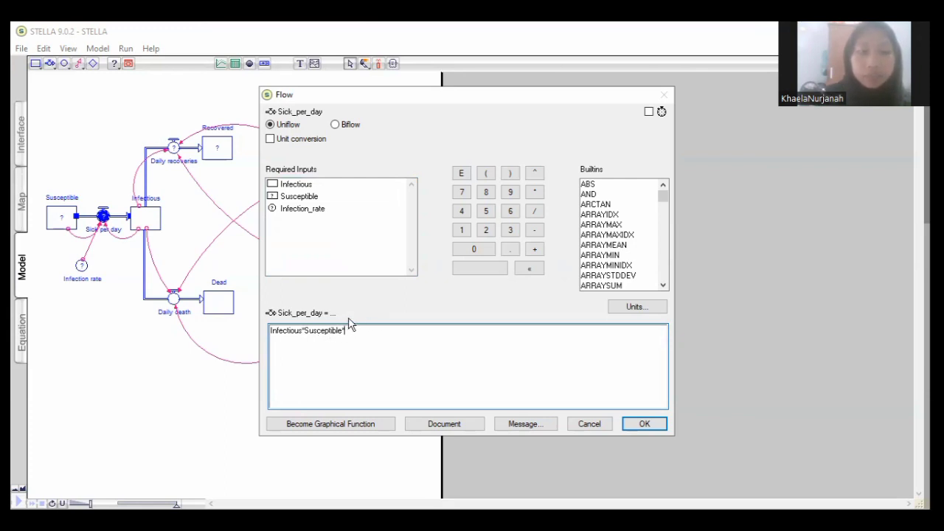
click(323, 210)
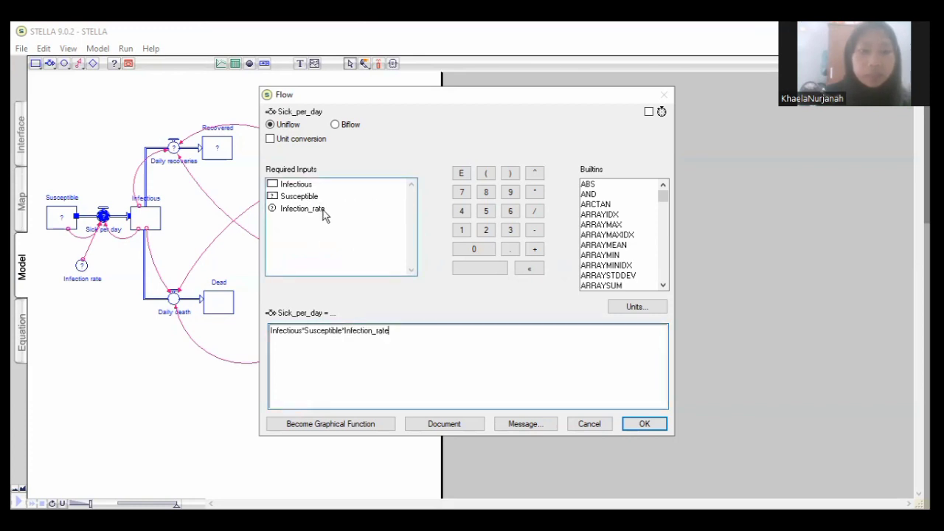
click(644, 424)
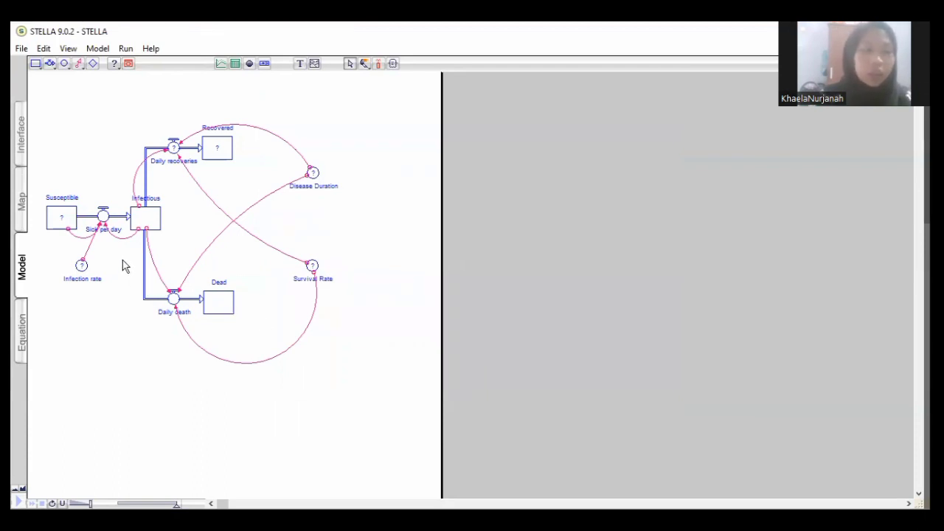
- Define the Daily recoveries flow as Infectious*Survival_Rate/Disease_Duration
click(175, 148)
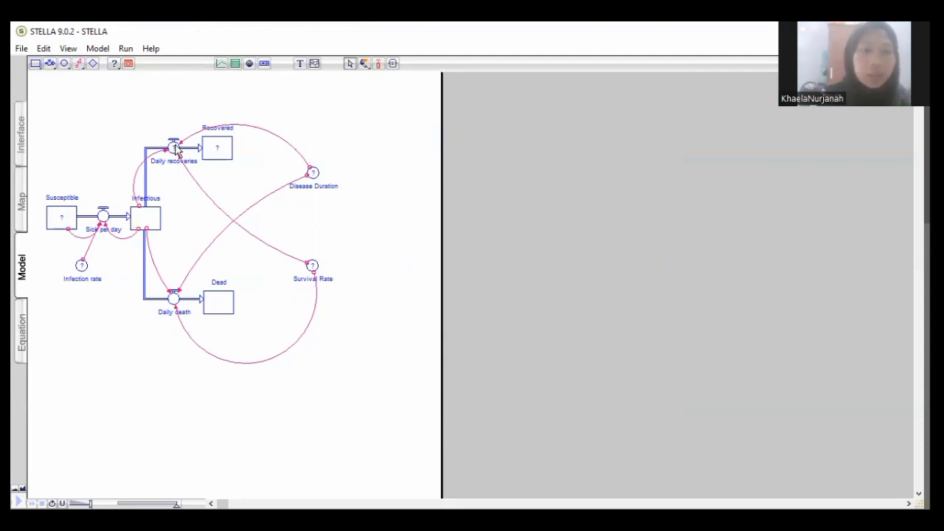
double_click(176, 148)
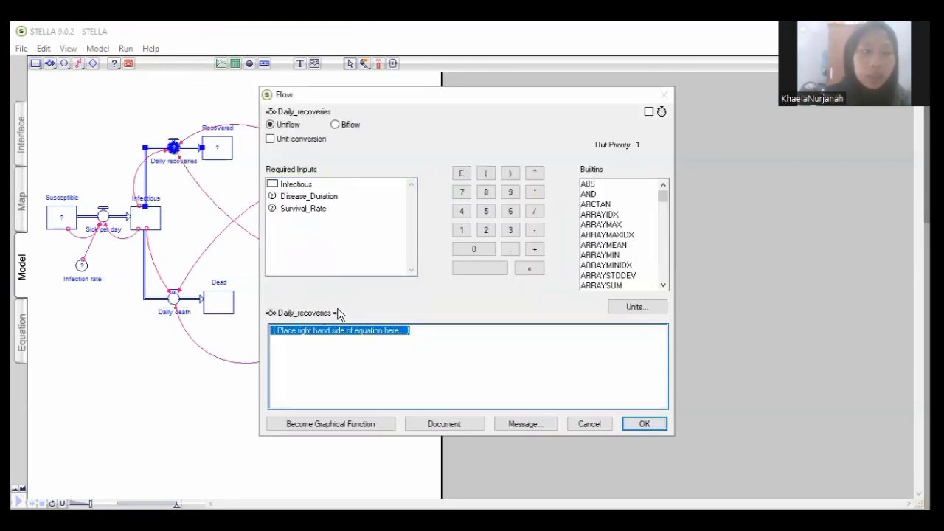
click(337, 185)
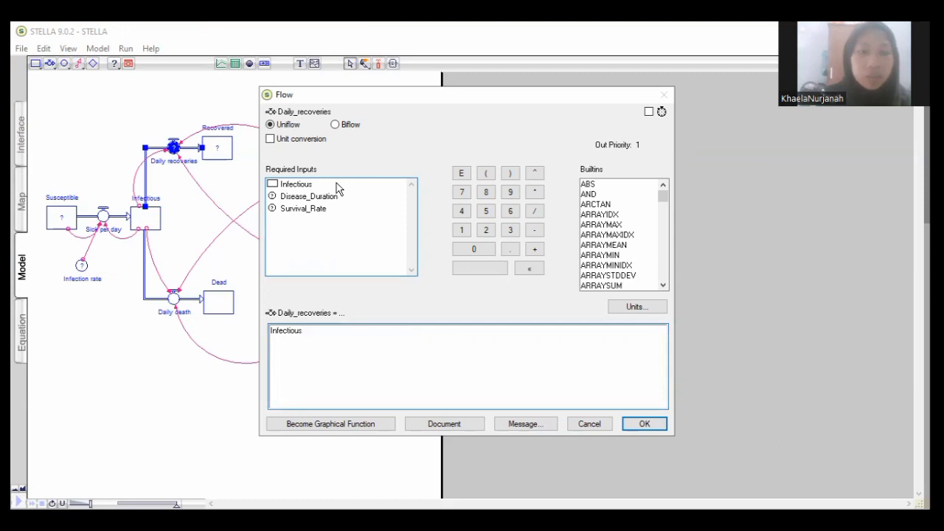
text(*)
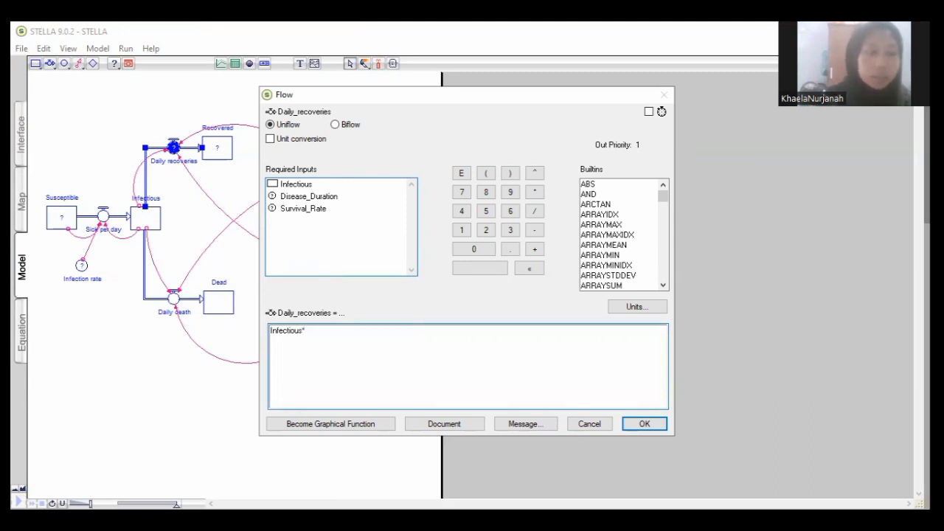
click(326, 210)
text(/)
click(334, 196)
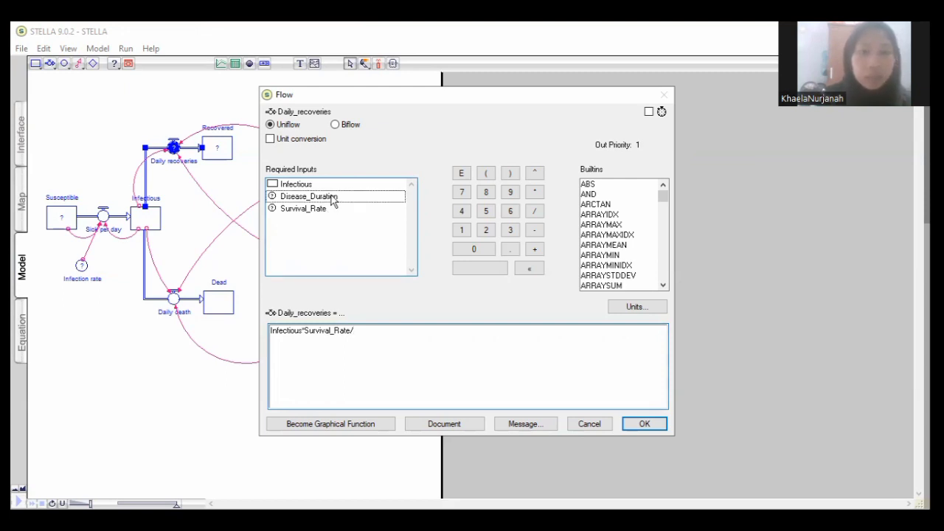
click(642, 423)
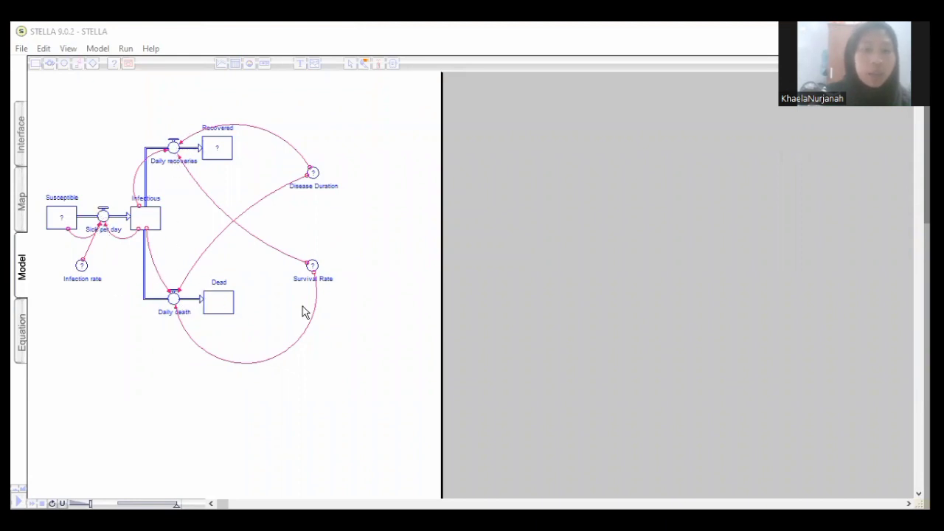
- Set the Recovered stock's initial value to 0
click(219, 151)
double_click(219, 147)
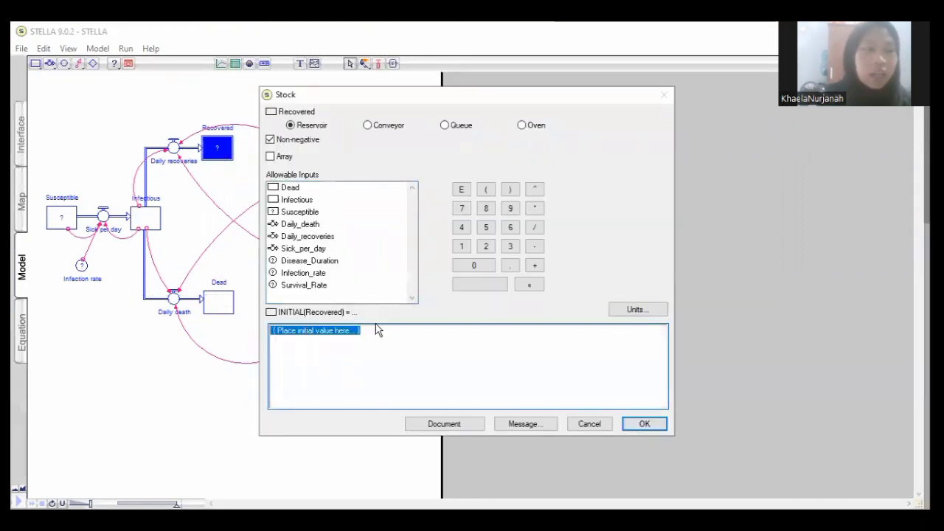
text(0)
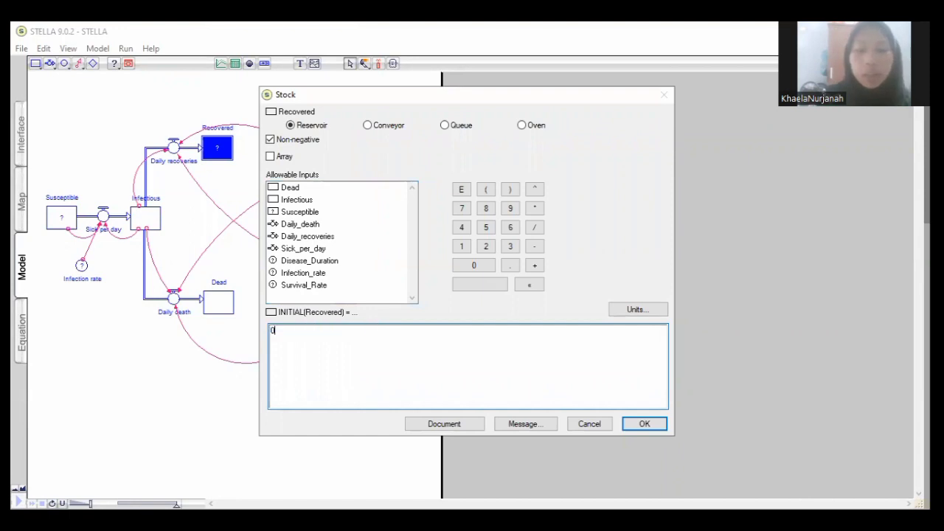
click(643, 424)
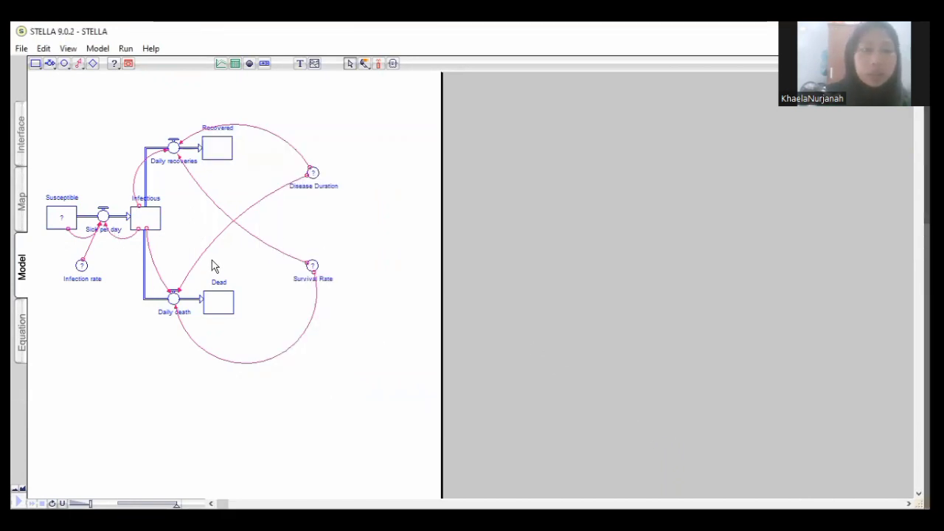
- Set the Disease Duration converter to 5
click(313, 174)
double_click(312, 174)
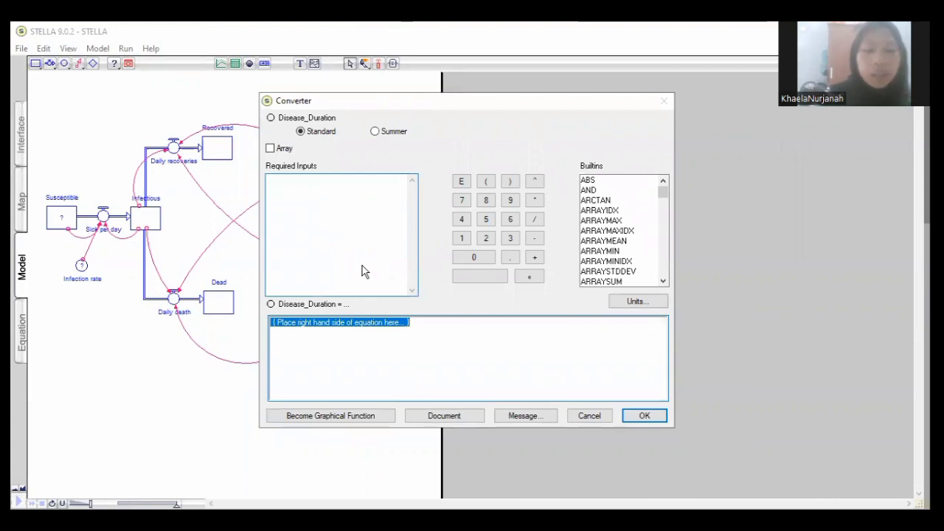
text(5)
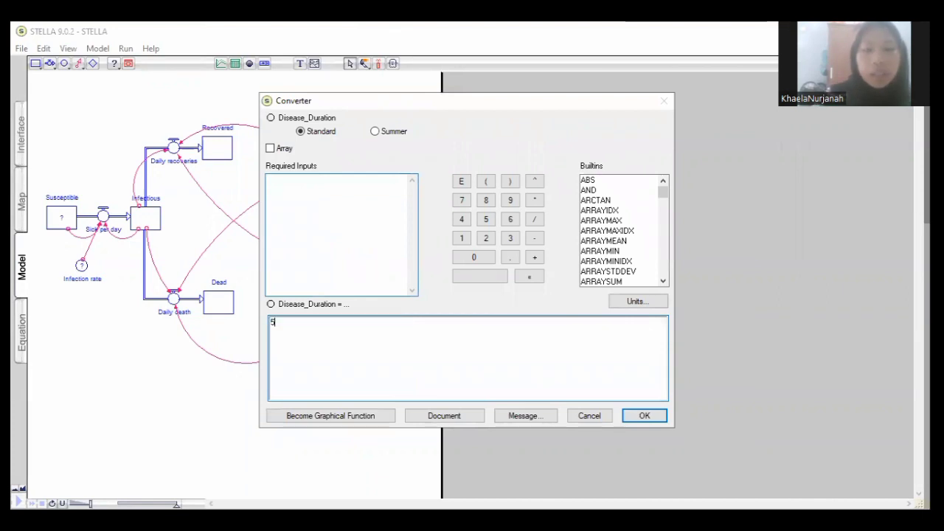
click(641, 416)
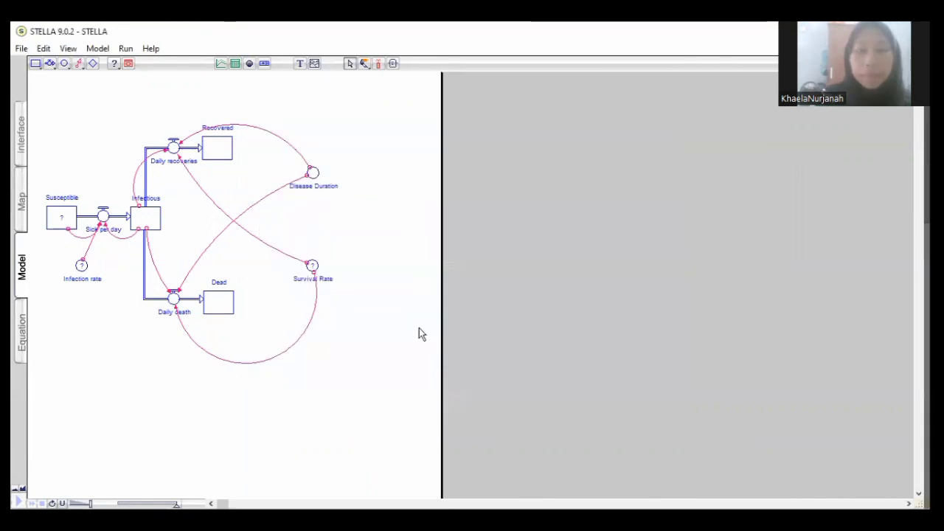
- Set the Survival Rate converter to .70
click(312, 268)
double_click(312, 268)
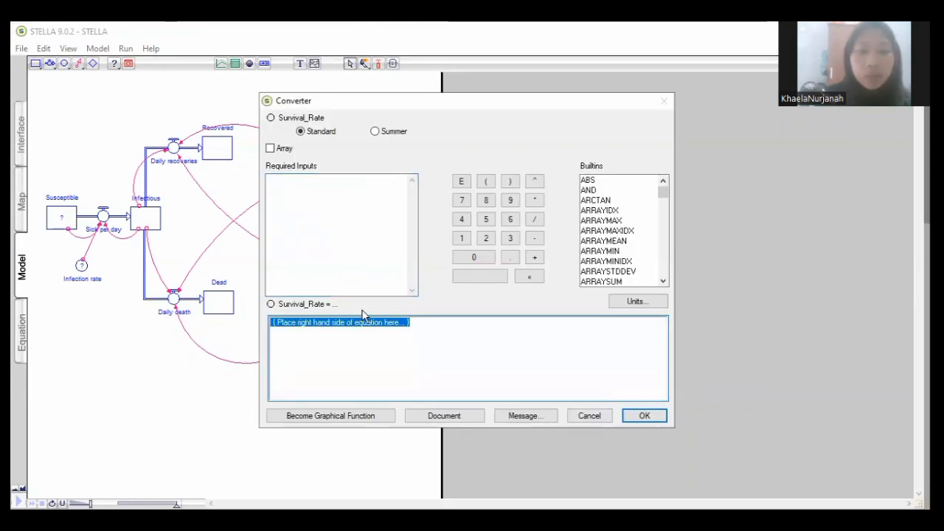
key(BackSpace)
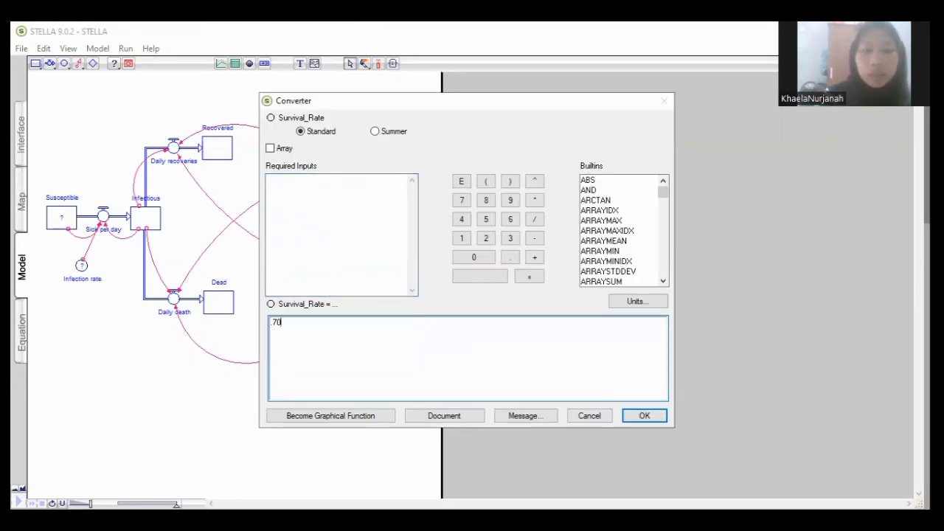
click(662, 419)
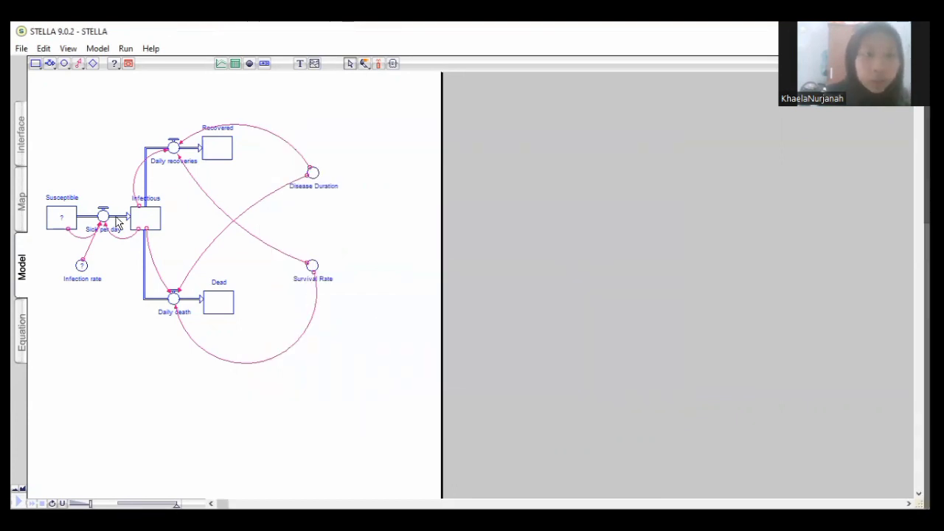
- Set the Infection rate converter to .0015
double_click(80, 267)
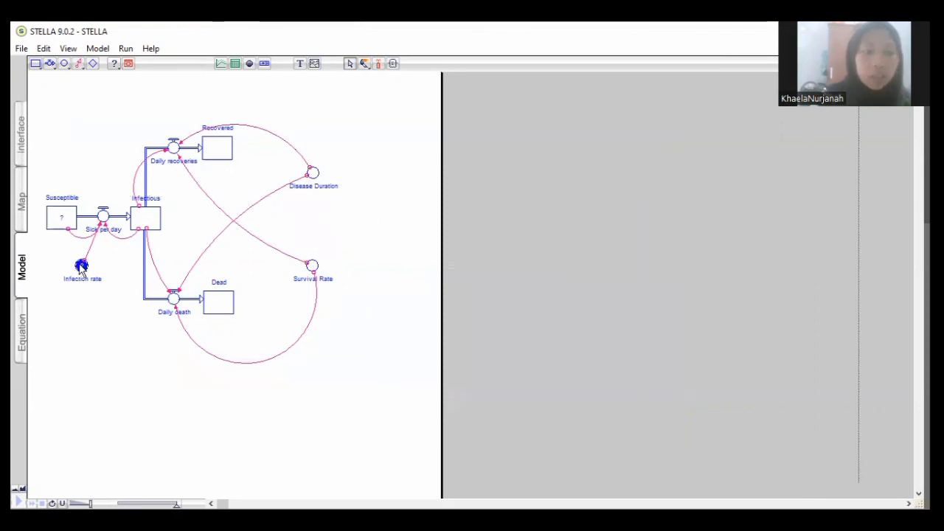
text(.0015)
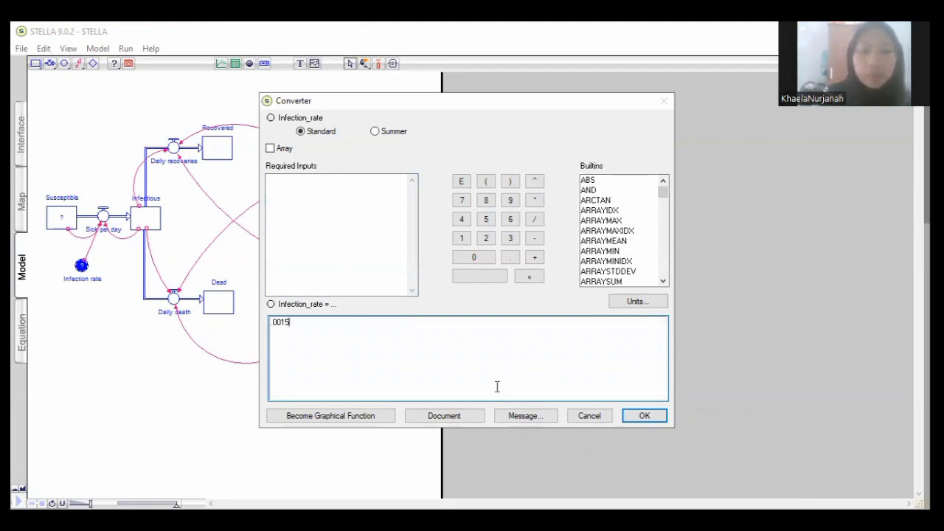
click(643, 416)
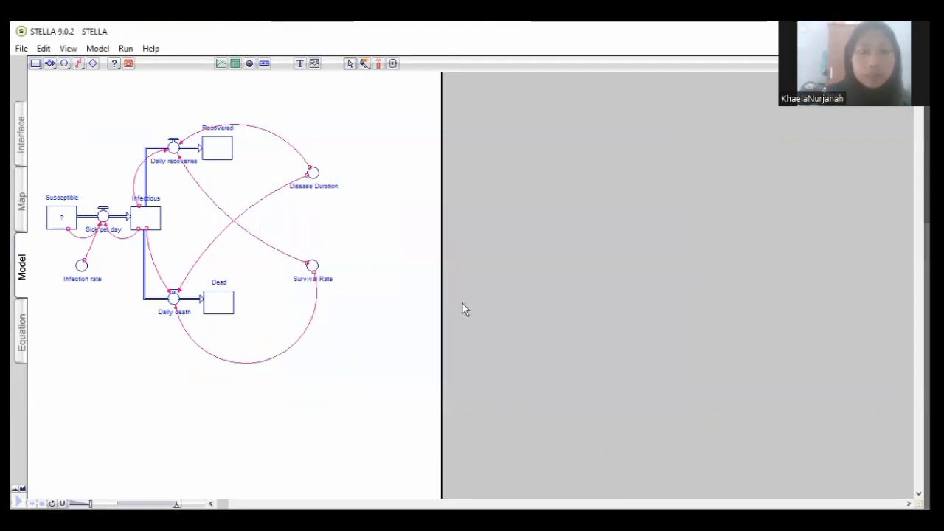
- Set the Susceptible stock's initial value to 999
click(65, 222)
double_click(65, 221)
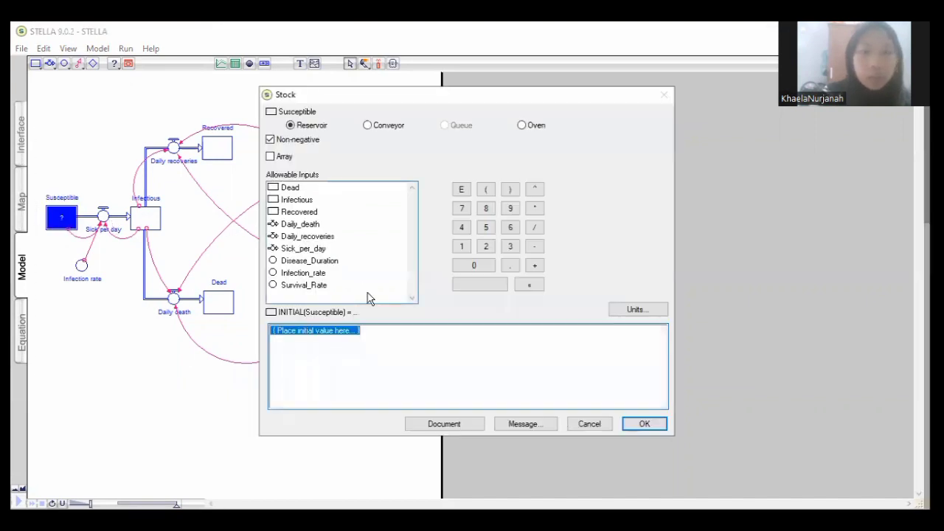
text(999)
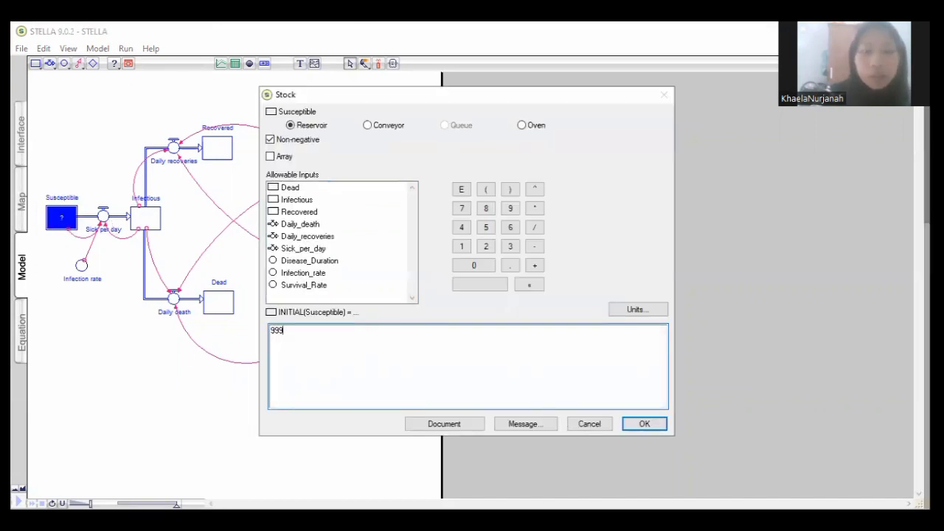
click(640, 424)
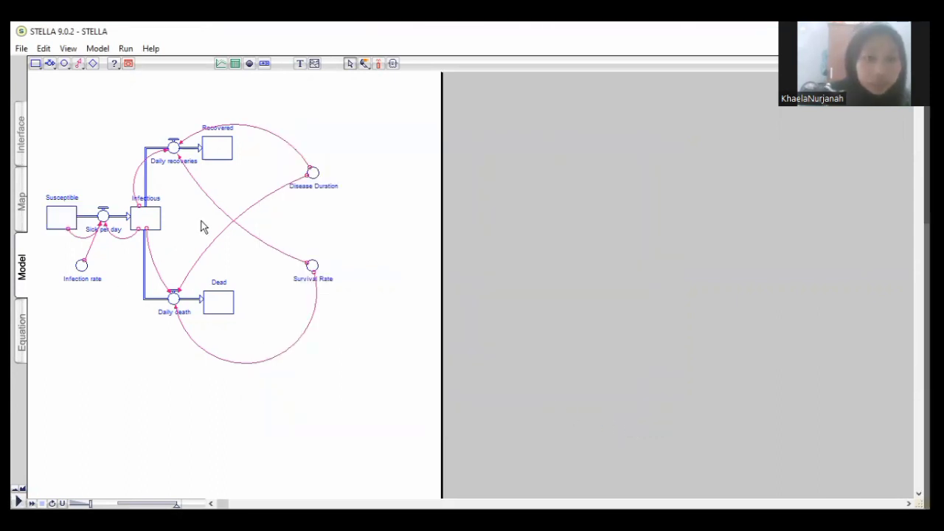
- Run the simulation and check the complete set of model equations in the Equation view
click(126, 49)
click(141, 65)
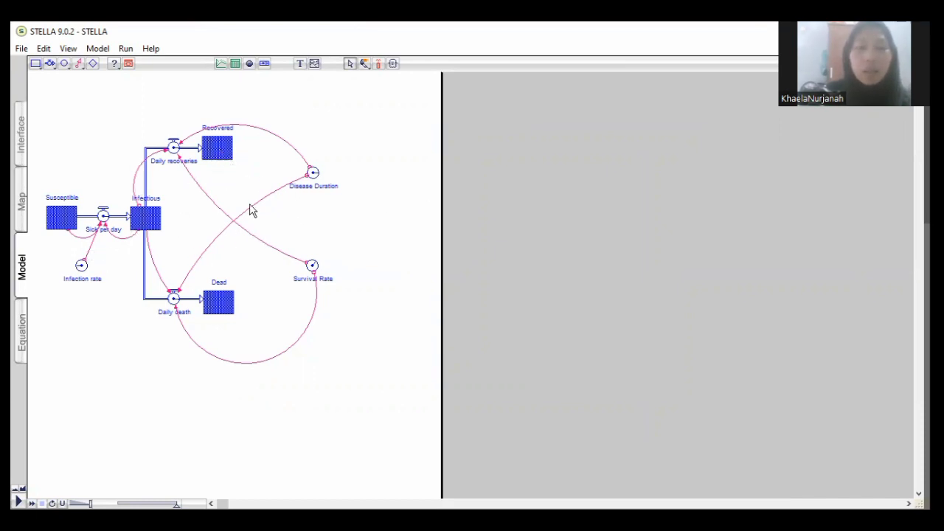
click(22, 323)
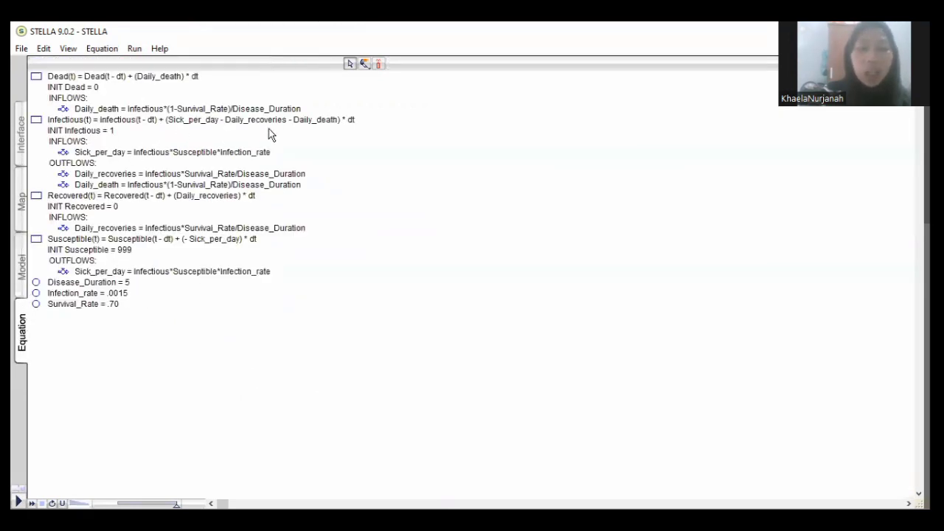
click(25, 267)
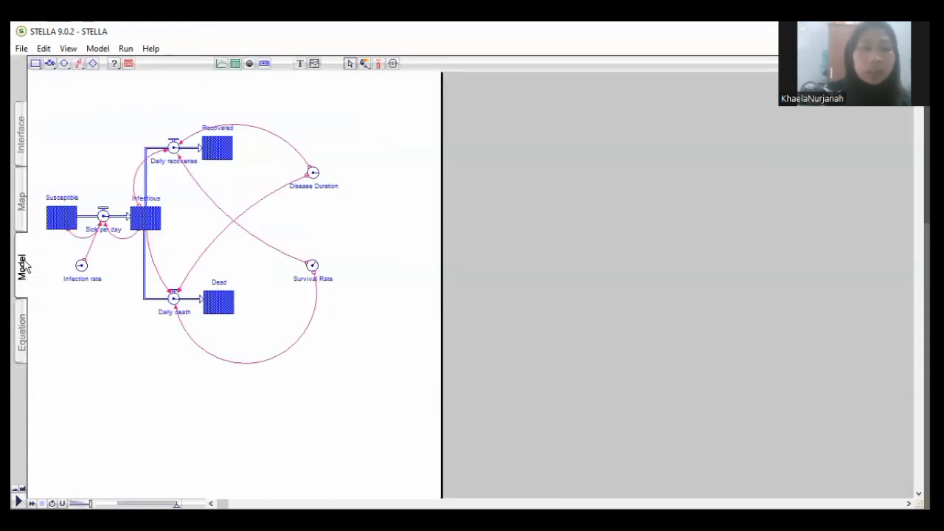
mouse_move(162, 207)
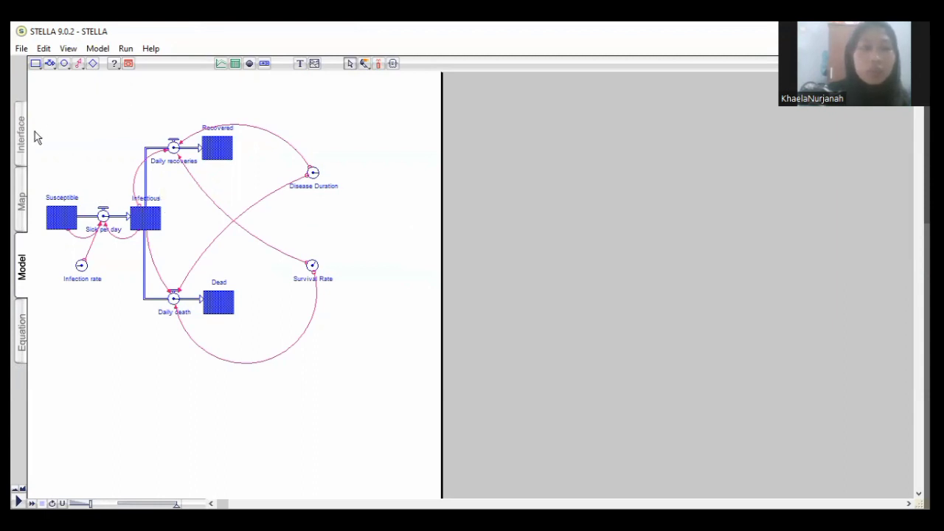
- Place a new graph on the Interface view and pin it to the page
click(22, 138)
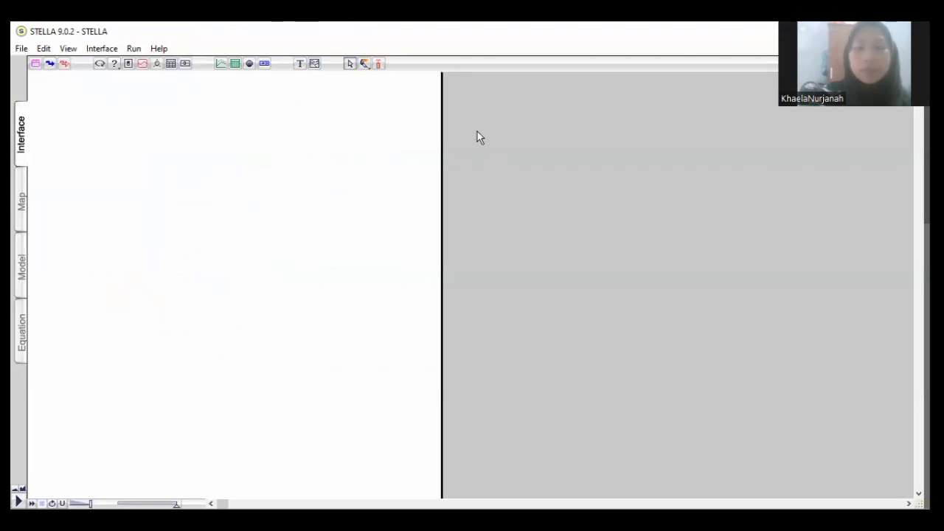
click(221, 64)
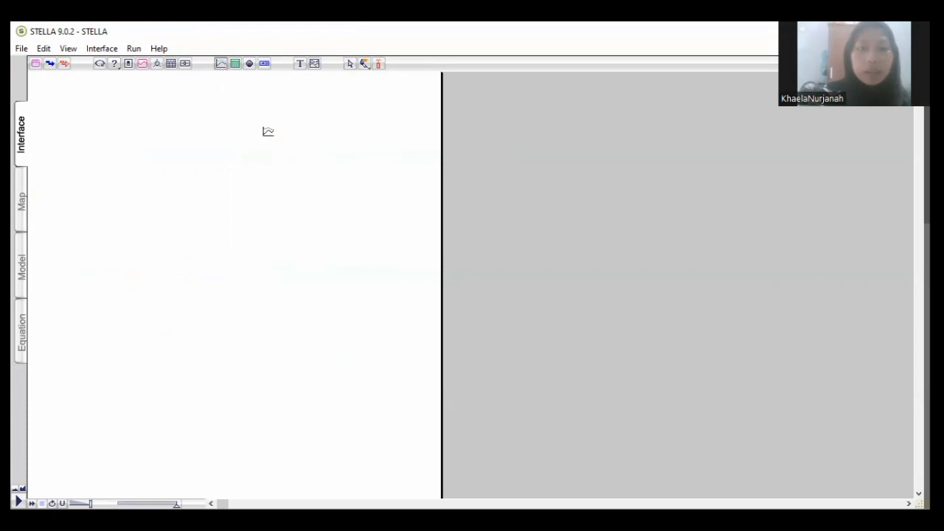
click(347, 193)
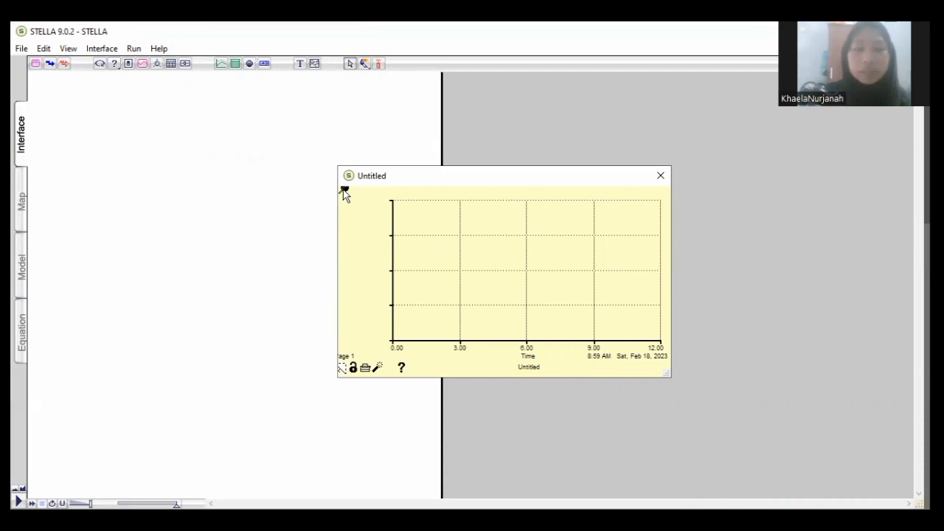
click(343, 190)
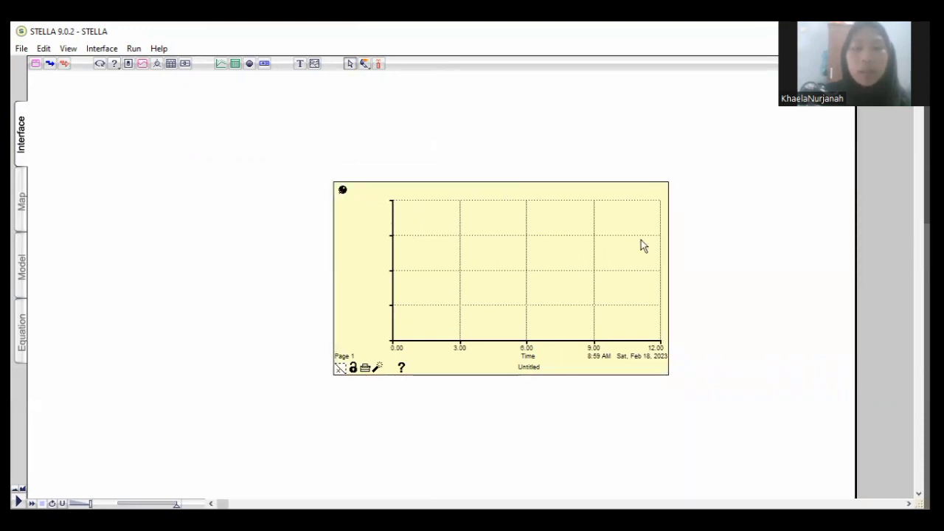
- Define the new graph as a time series plotting the Dead, Infectious, Susceptible and Recovered stocks, in that order
double_click(427, 222)
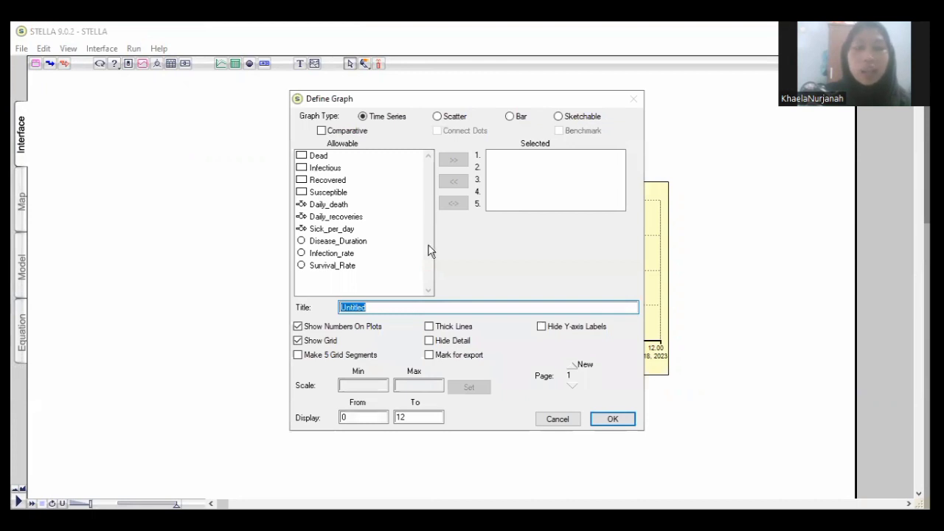
click(363, 157)
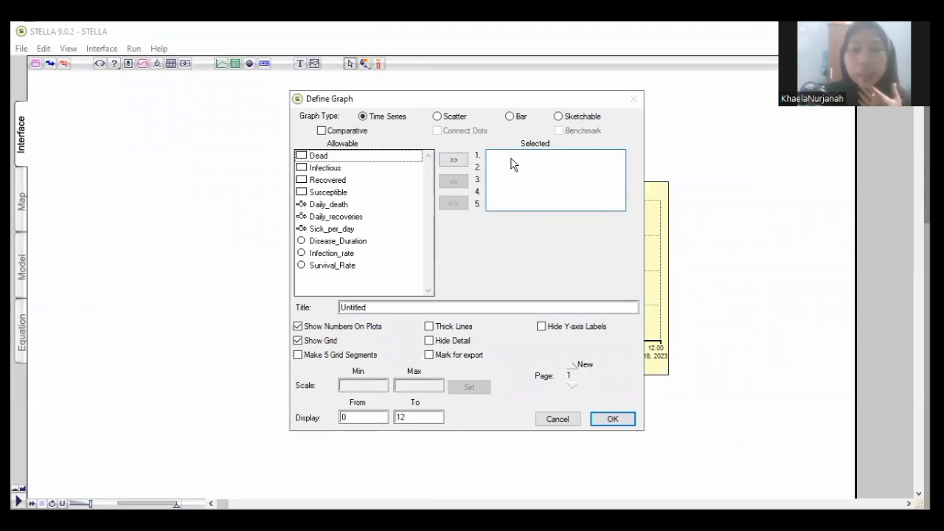
click(319, 155)
click(453, 160)
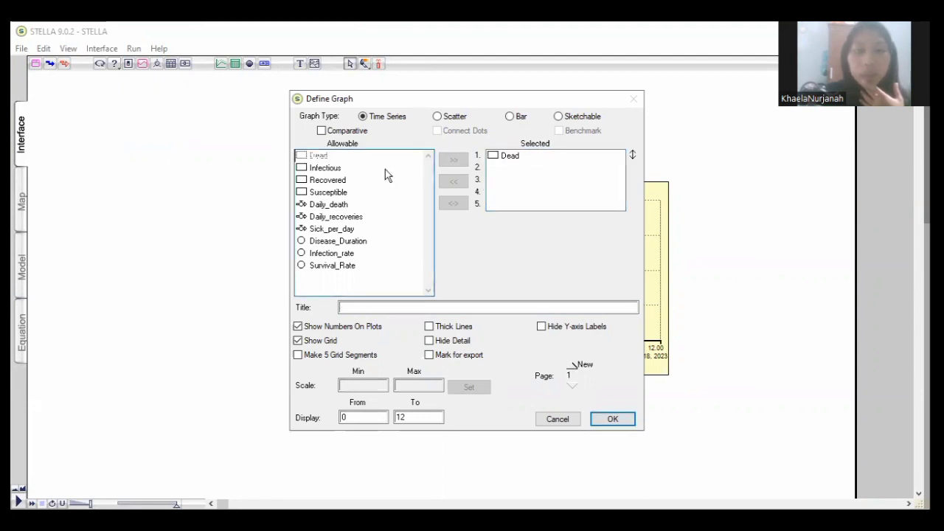
click(385, 169)
click(453, 161)
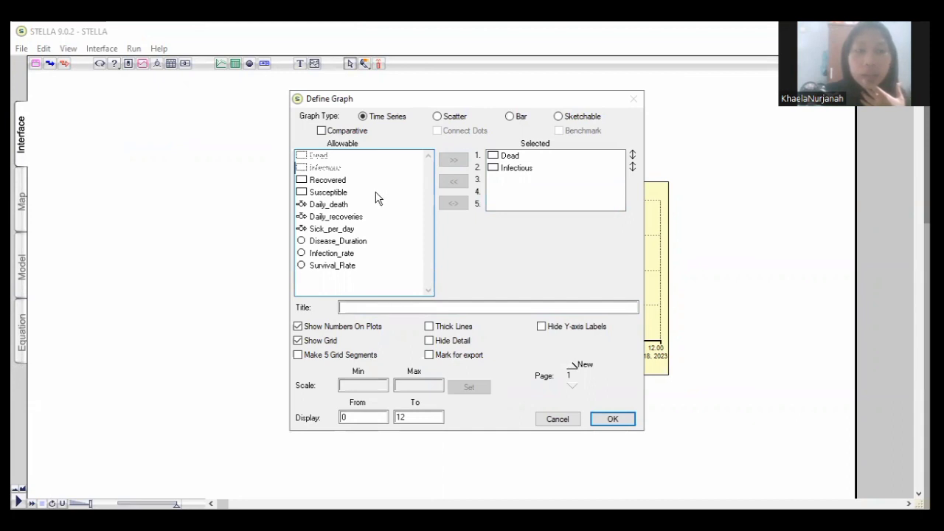
click(375, 196)
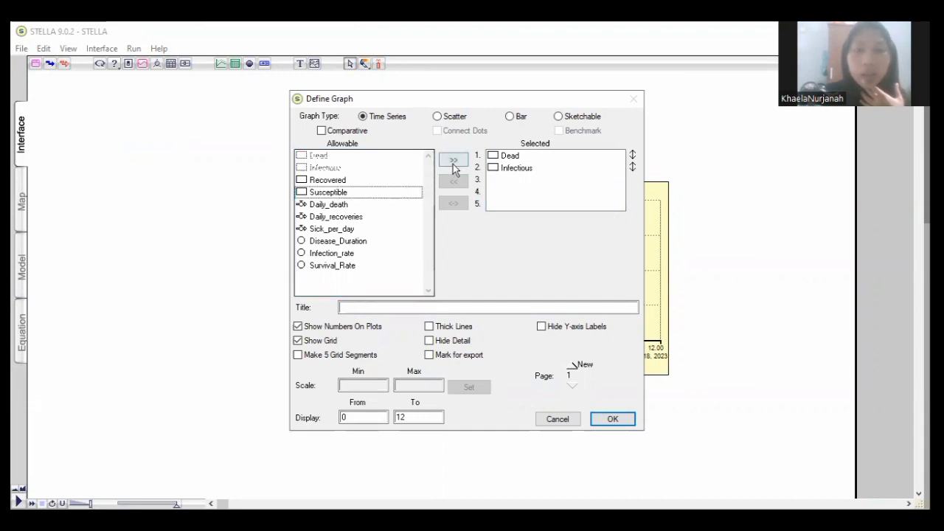
click(453, 162)
click(360, 184)
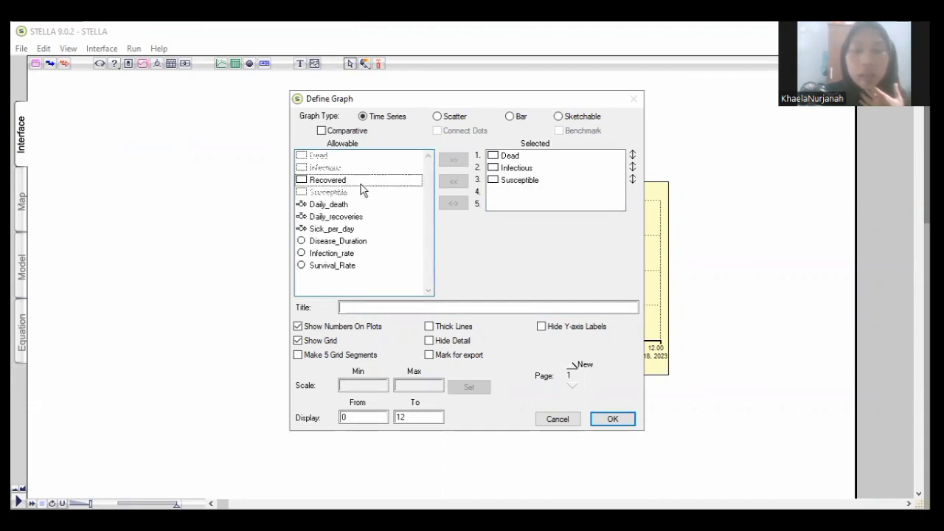
click(454, 162)
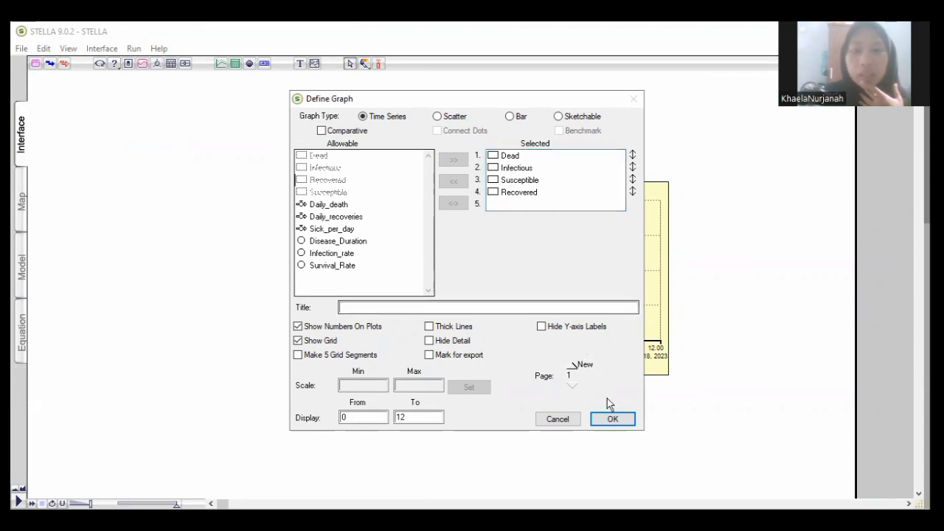
click(612, 419)
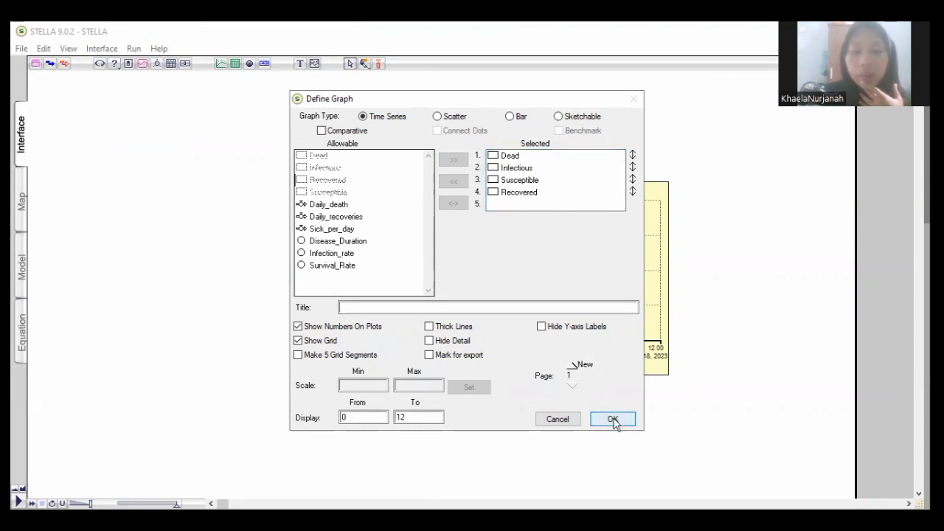
click(616, 422)
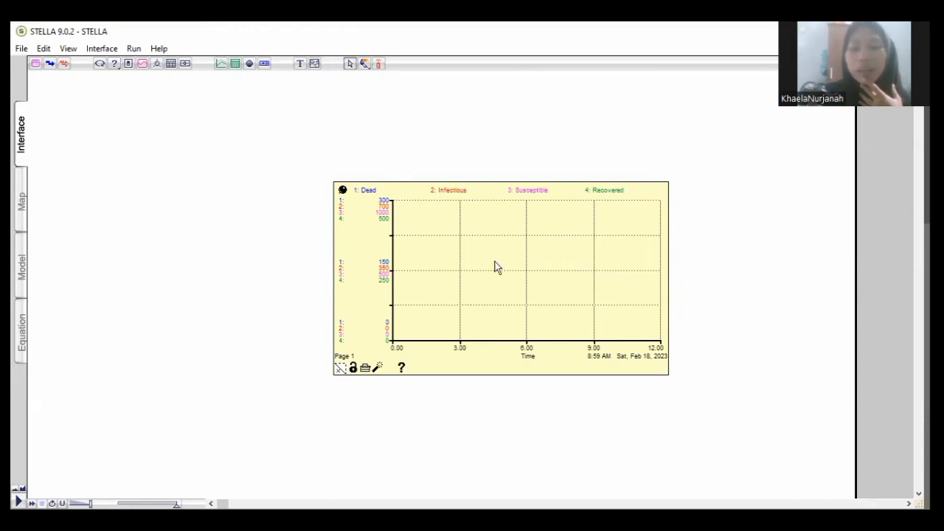
- Run the simulation to plot the stocks on the graph, and check the stock levels in the Map view before returning to the Interface view
click(131, 50)
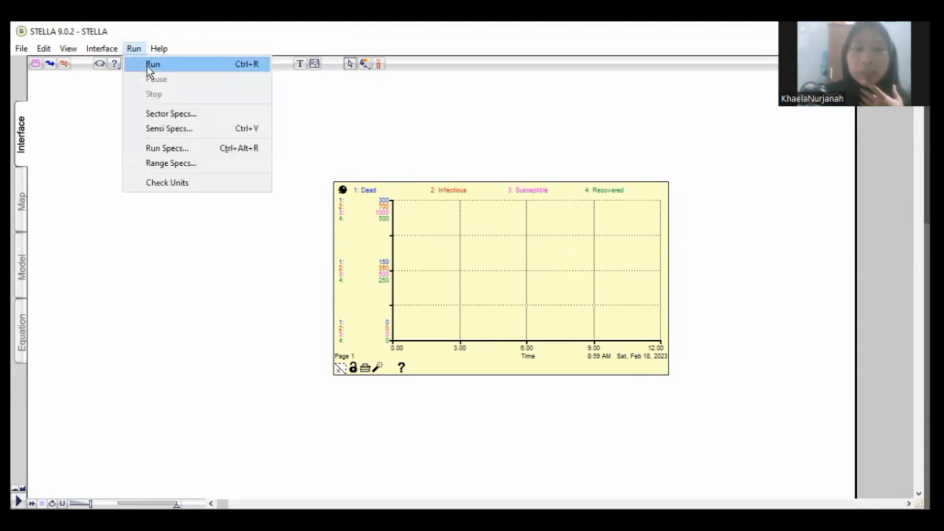
click(152, 65)
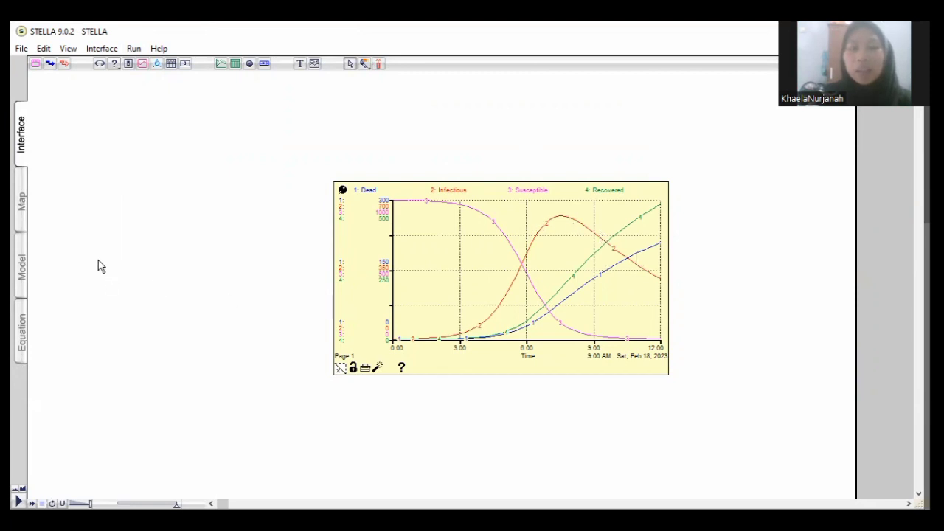
click(22, 203)
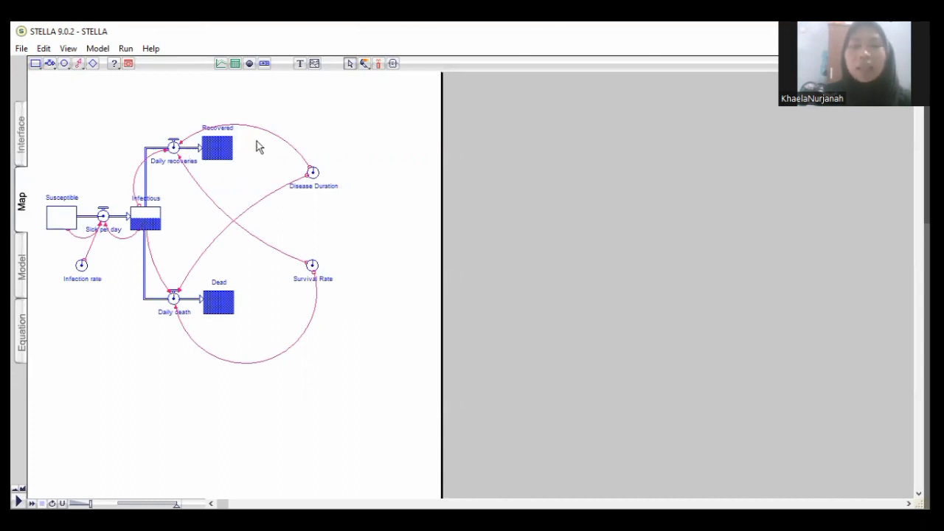
click(21, 140)
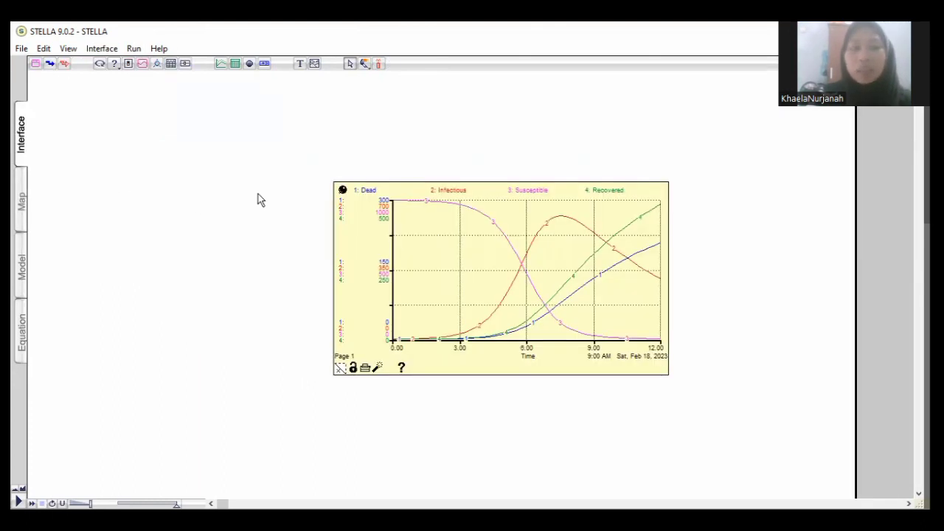